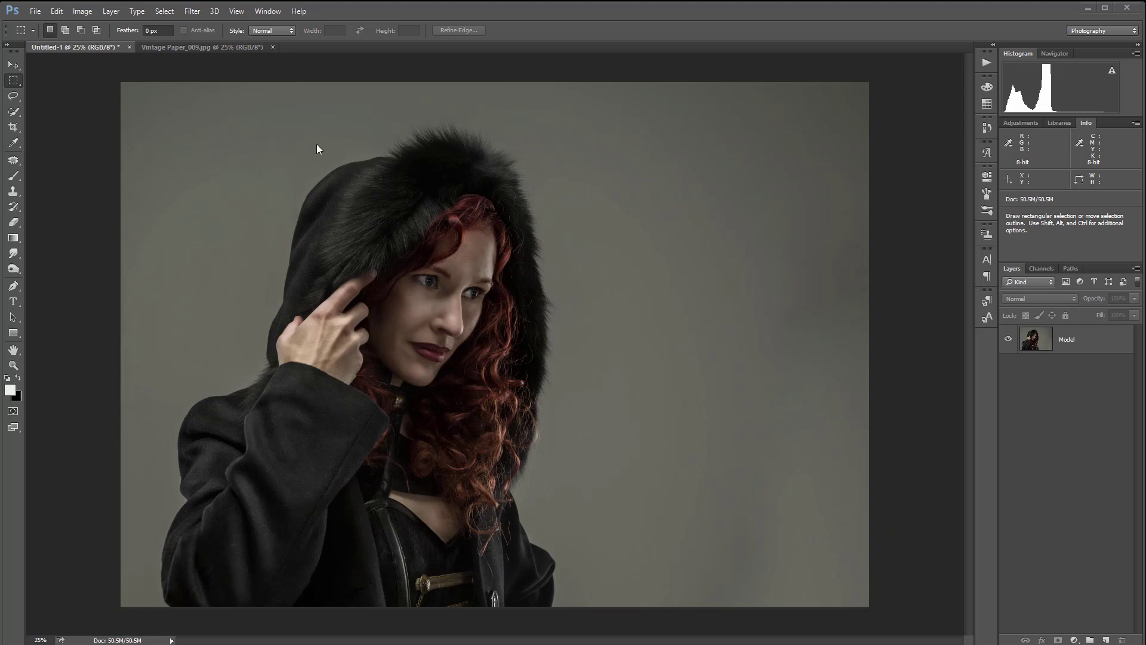
Unlock the vintage paper's Background layer and drag it into Untitled-1 as Layer 1 above Model.
left_click(179, 45)
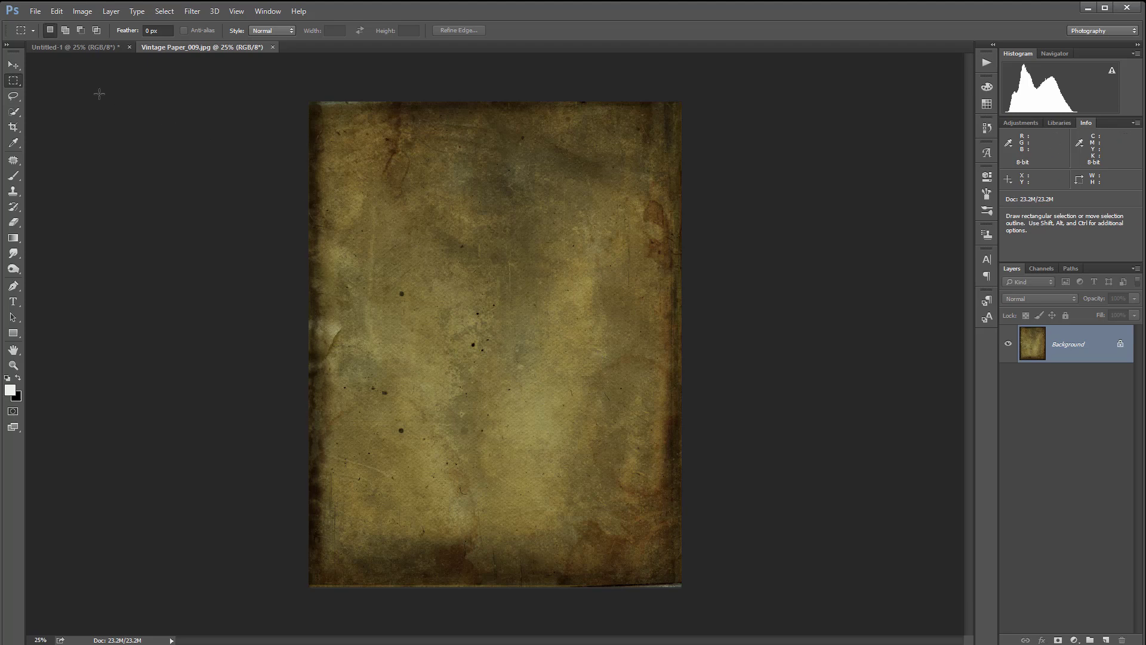
left_click(13, 65)
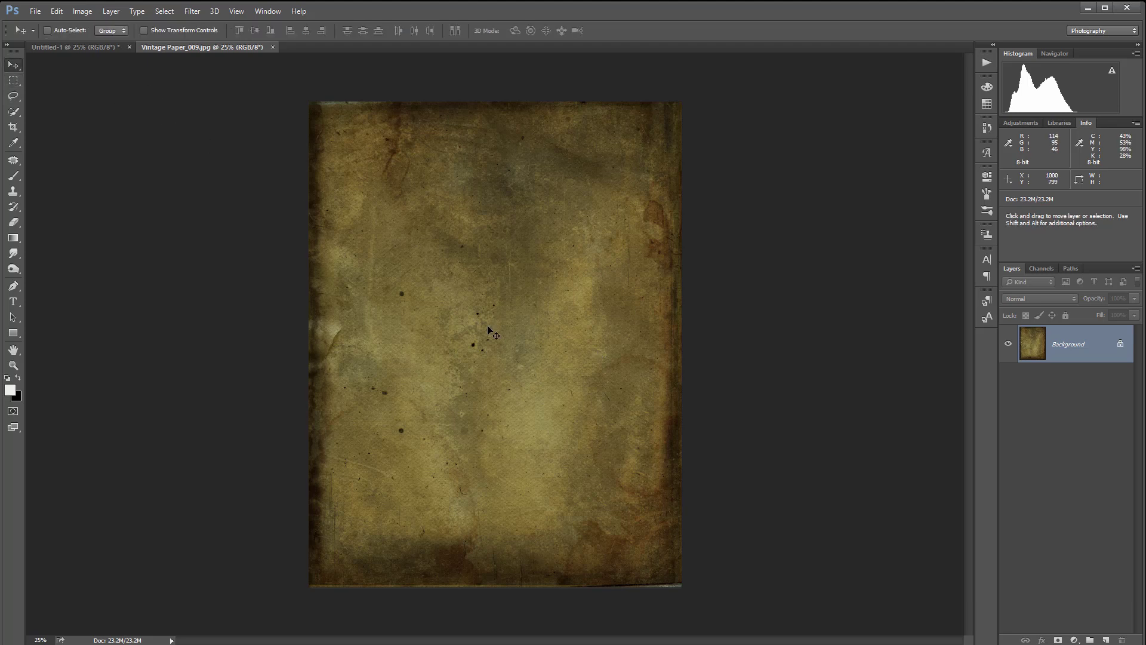
left_click(1120, 343)
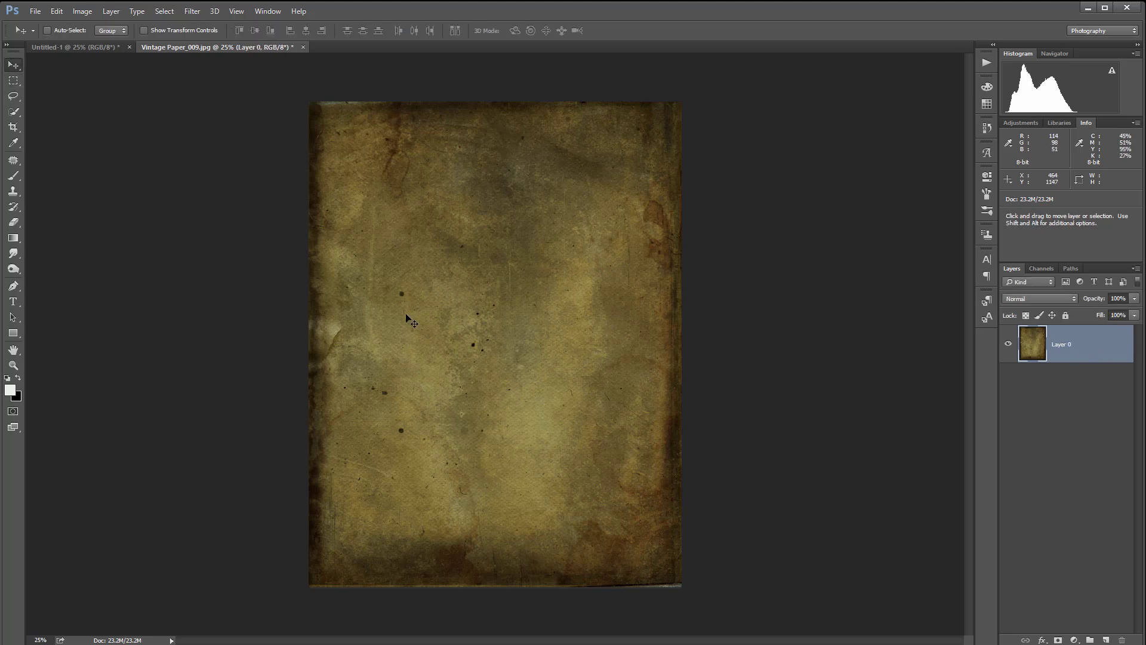
mouse_move(558, 315)
left_mouse_down()
mouse_move(267, 186)
mouse_move(99, 33)
mouse_move(83, 46)
mouse_move(561, 311)
left_mouse_up()
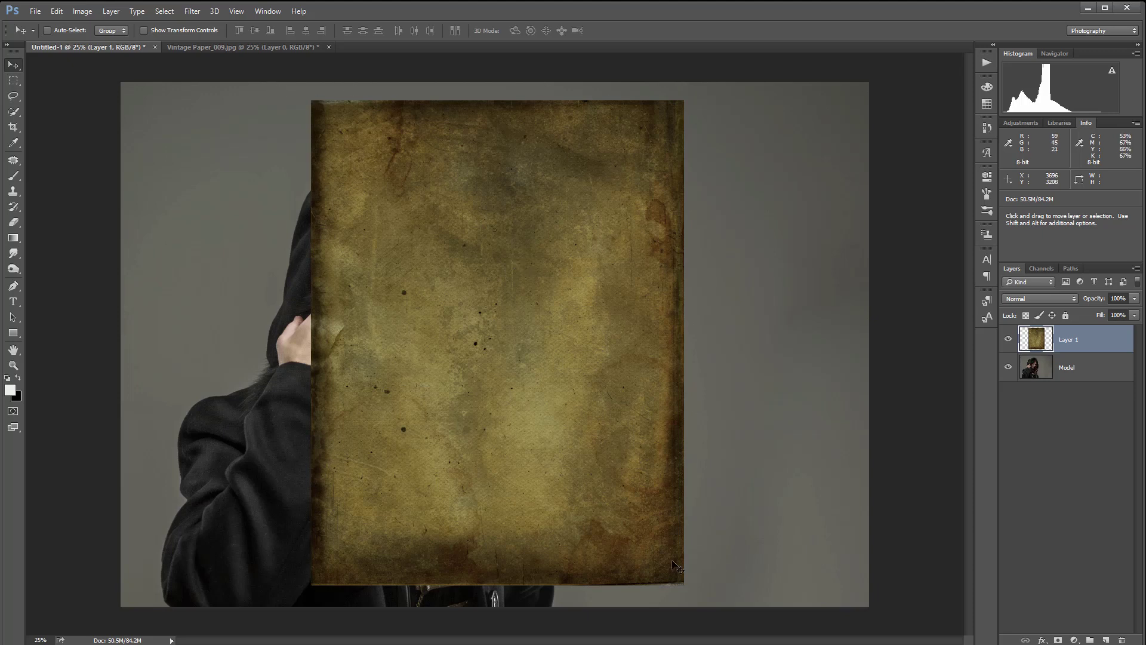
Free-transform the paper layer: rotate it 90° to landscape and scale it to fill Untitled-1.
key("ctrl+t")
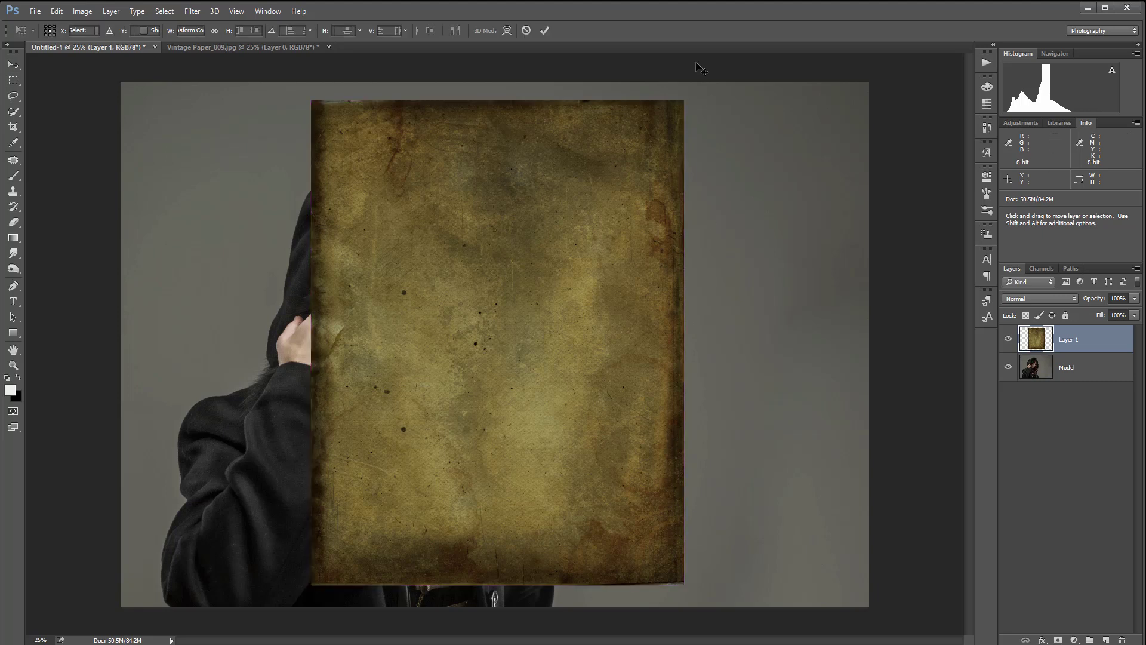
left_click(57, 11)
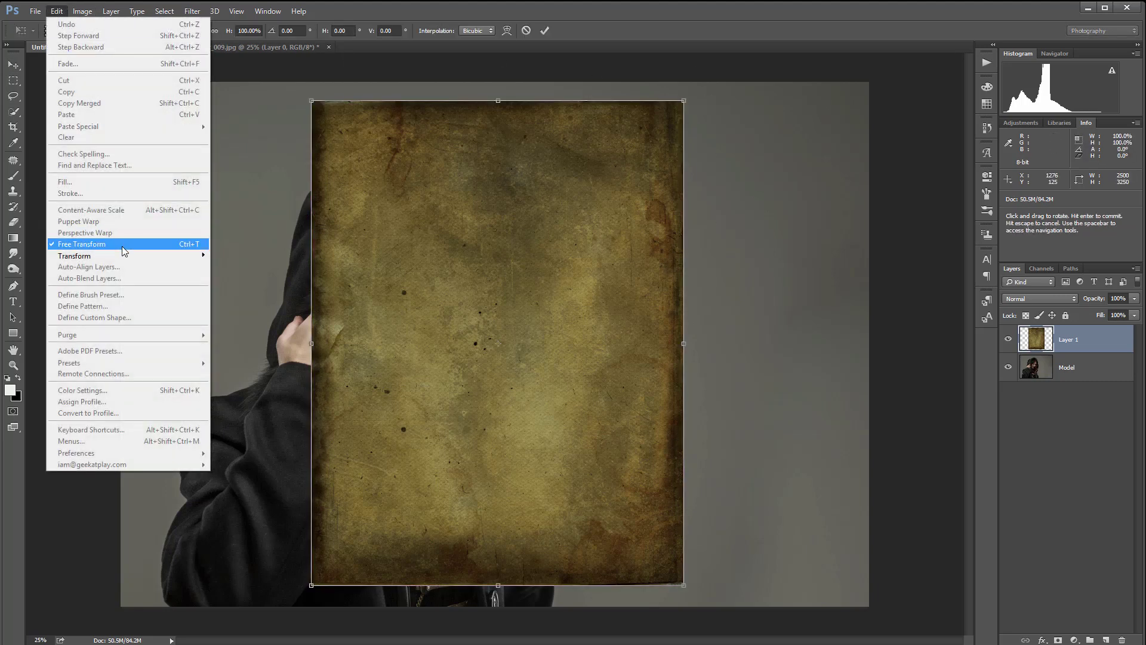
left_click(688, 93)
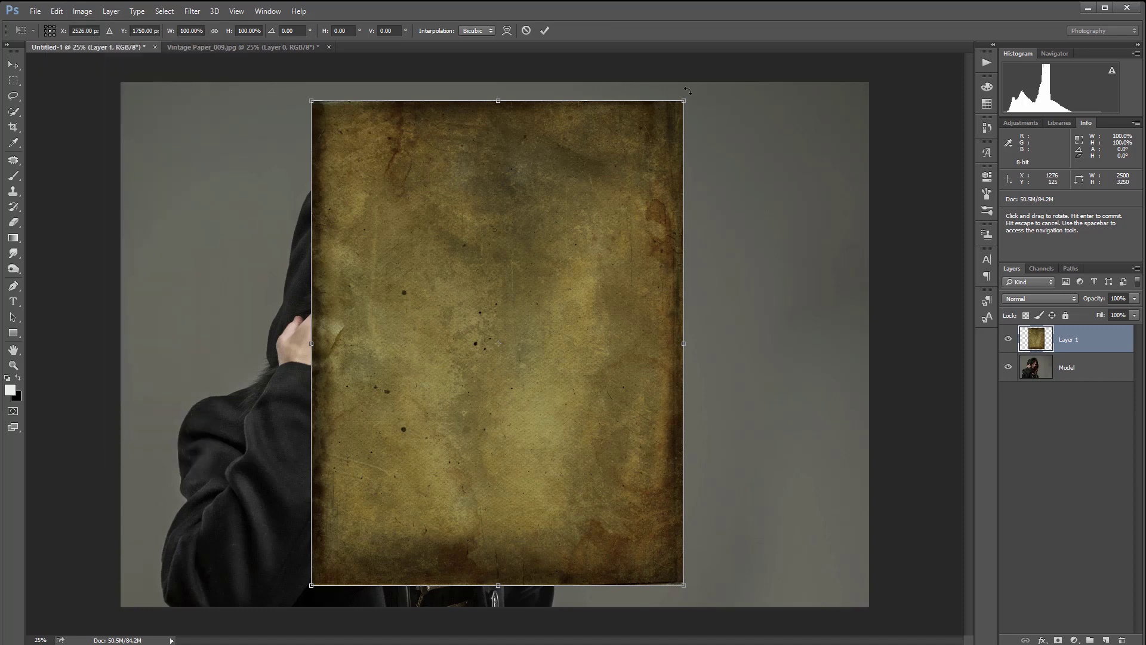
left_click_drag(687, 91, 766, 437)
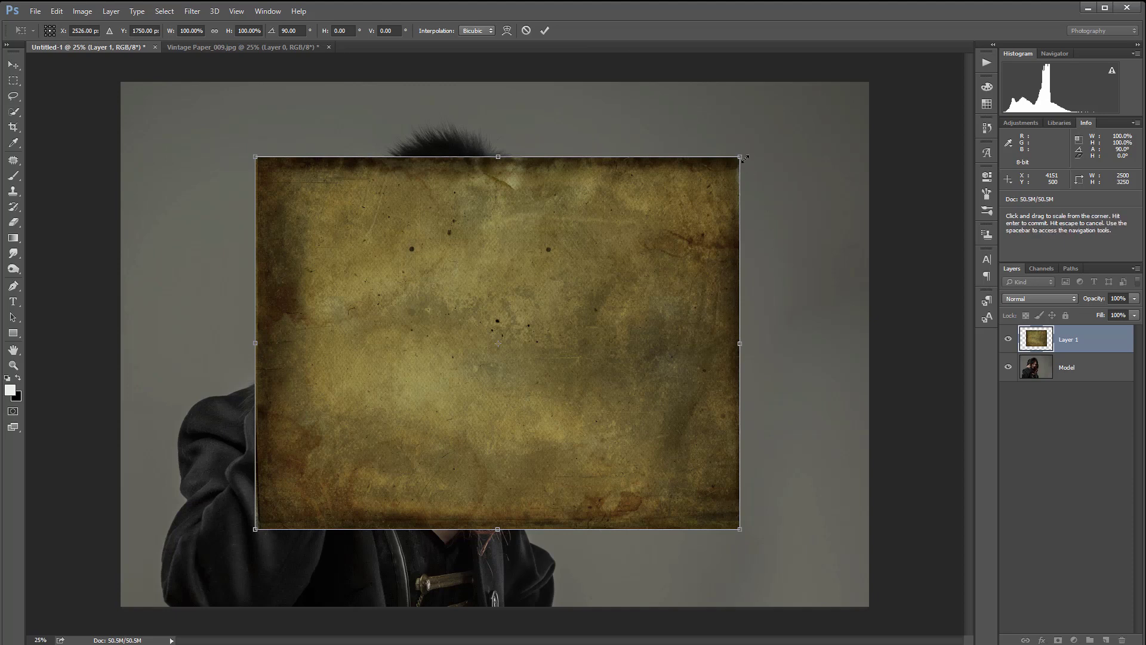
left_click_drag(740, 157, 869, 83)
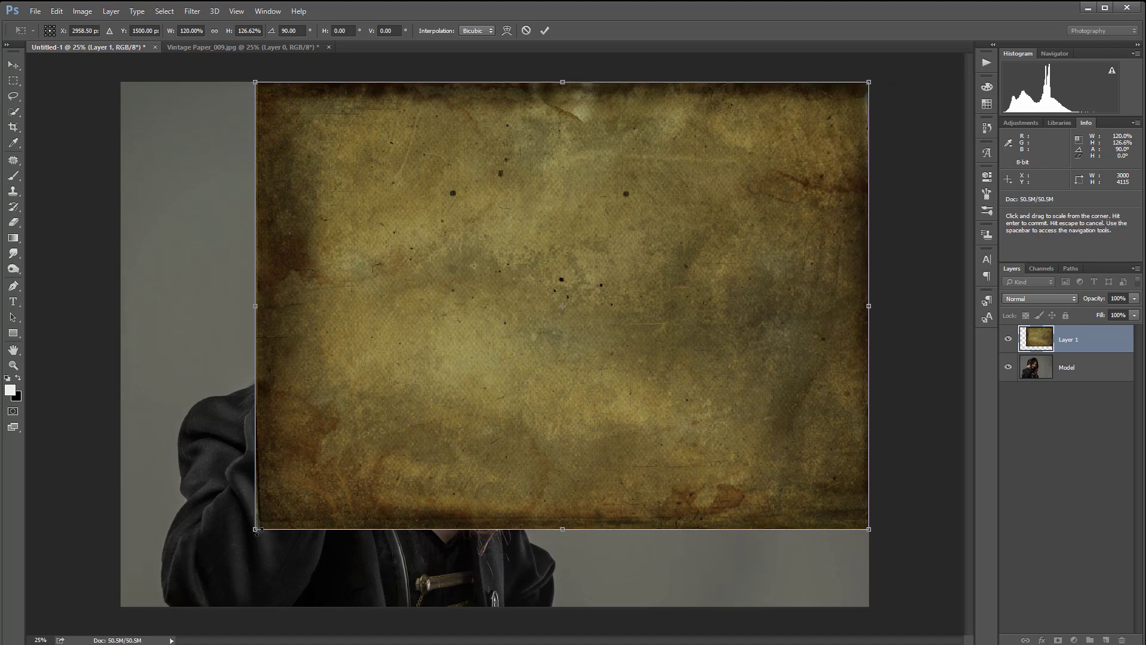
left_click_drag(255, 529, 121, 608)
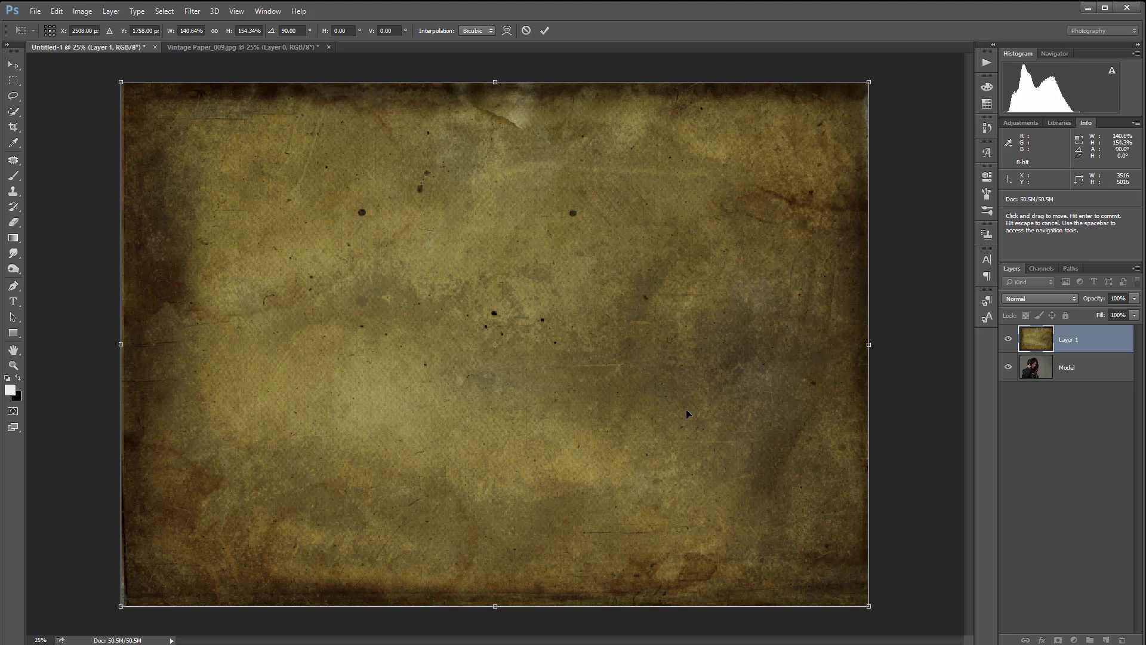
key("Return")
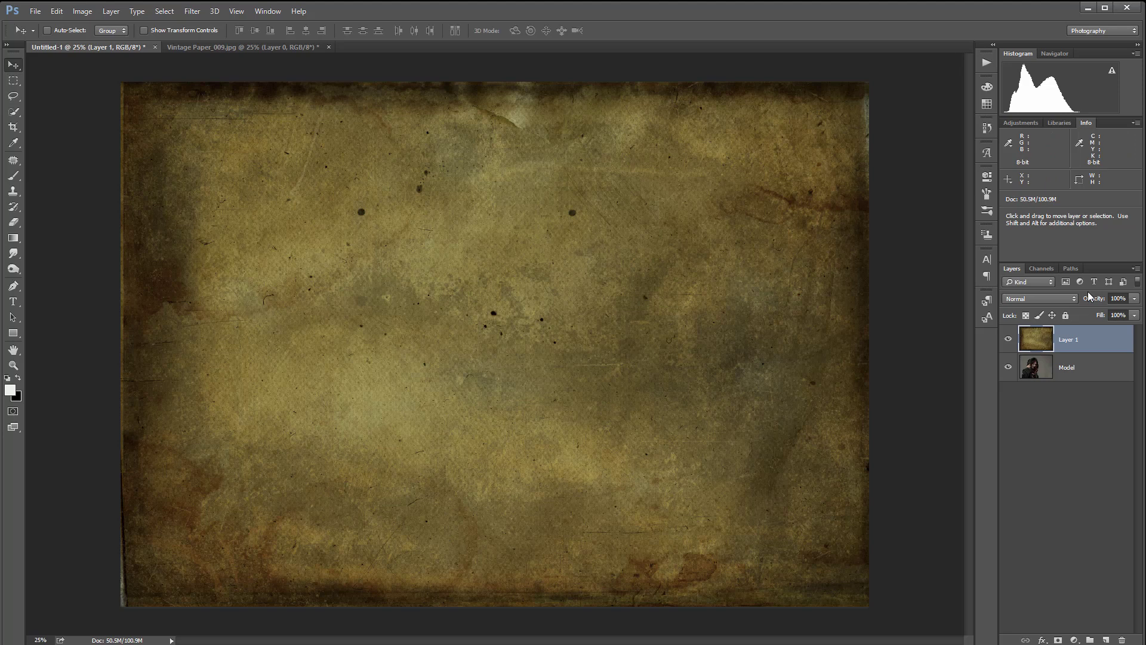
left_click(1062, 299)
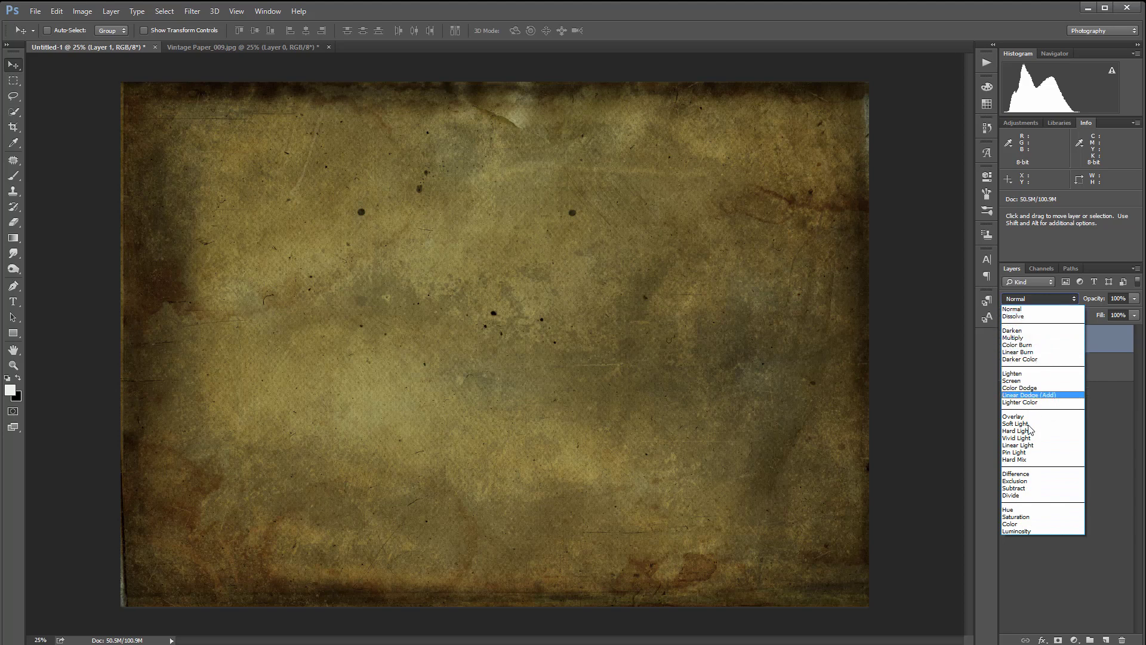
left_click(1010, 332)
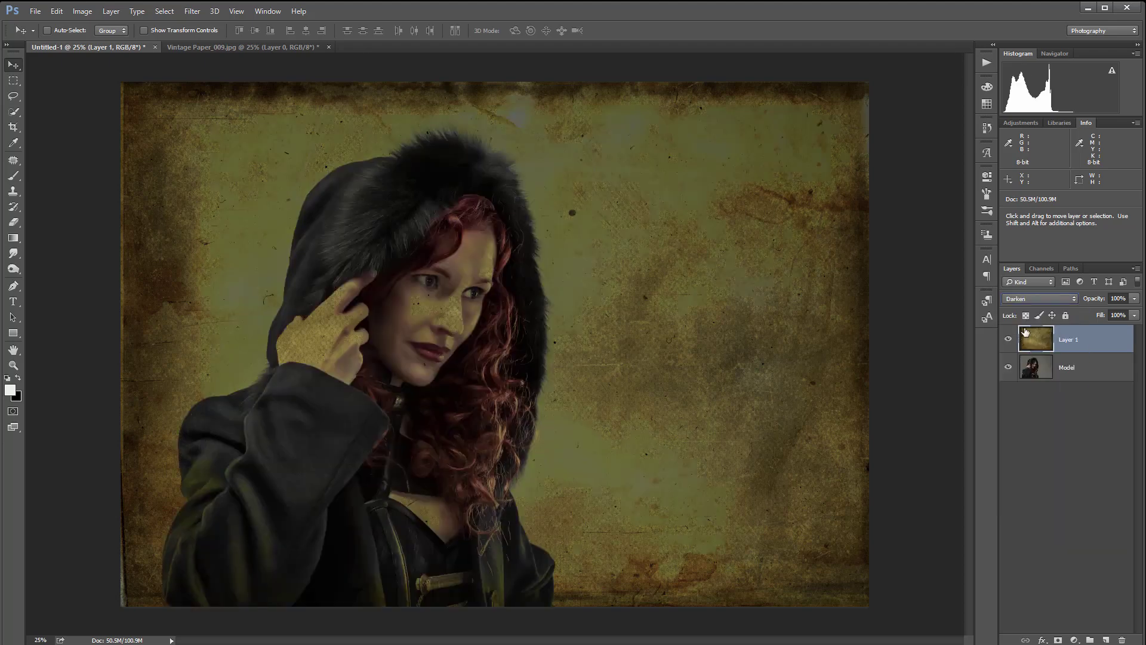
left_click(1036, 298)
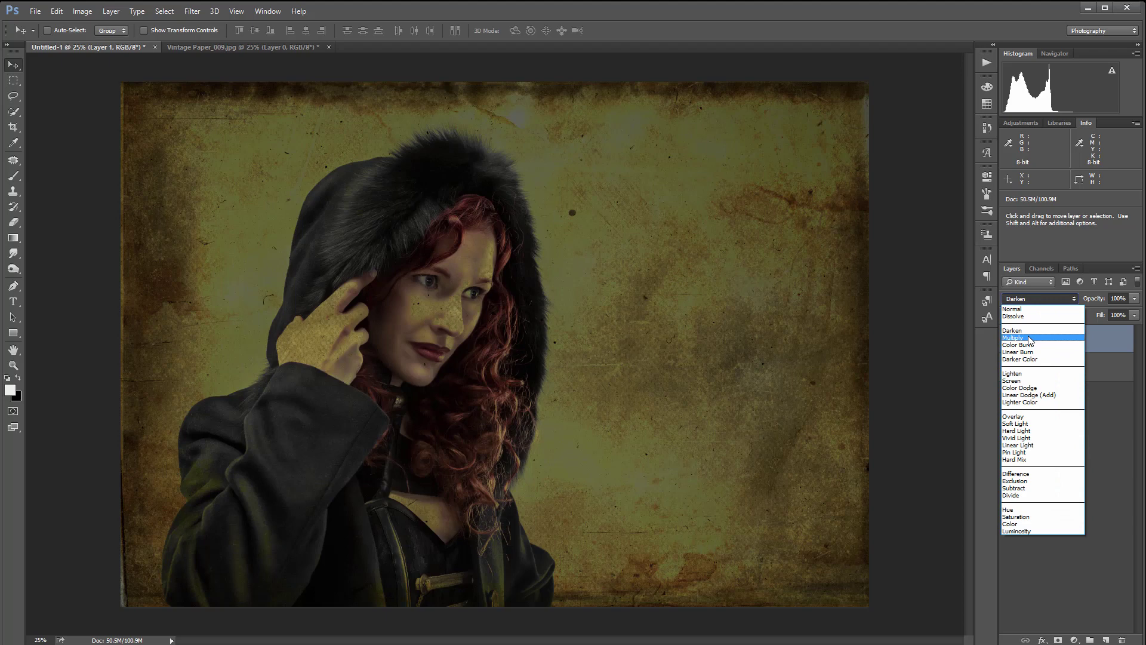
left_click(1031, 338)
left_click(1027, 299)
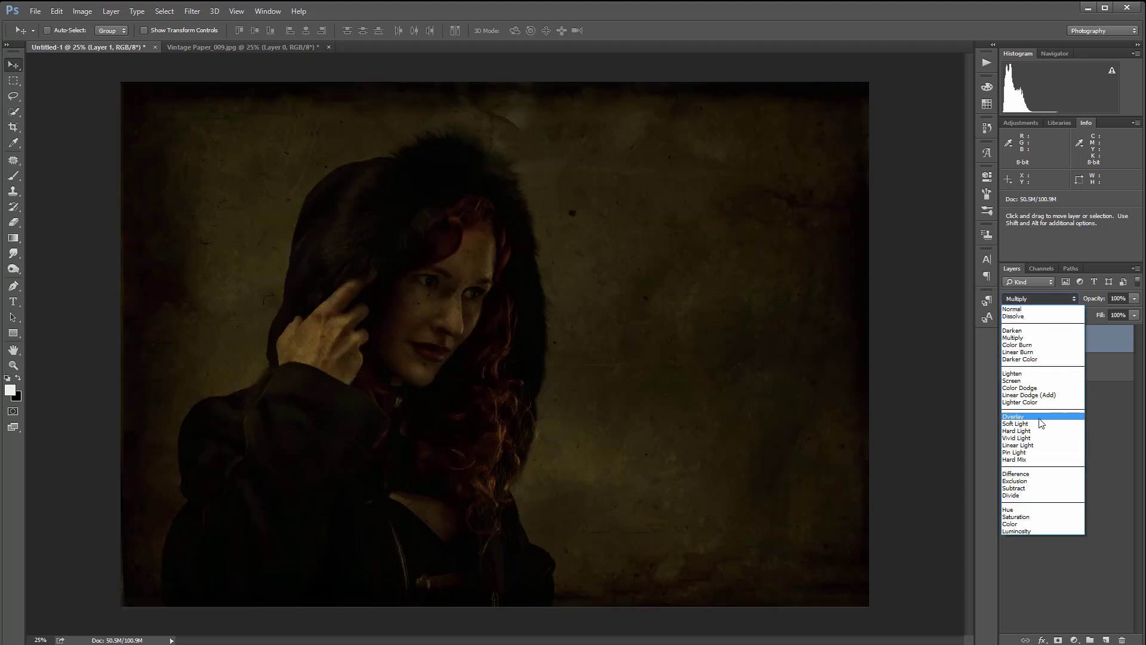
left_click(1030, 382)
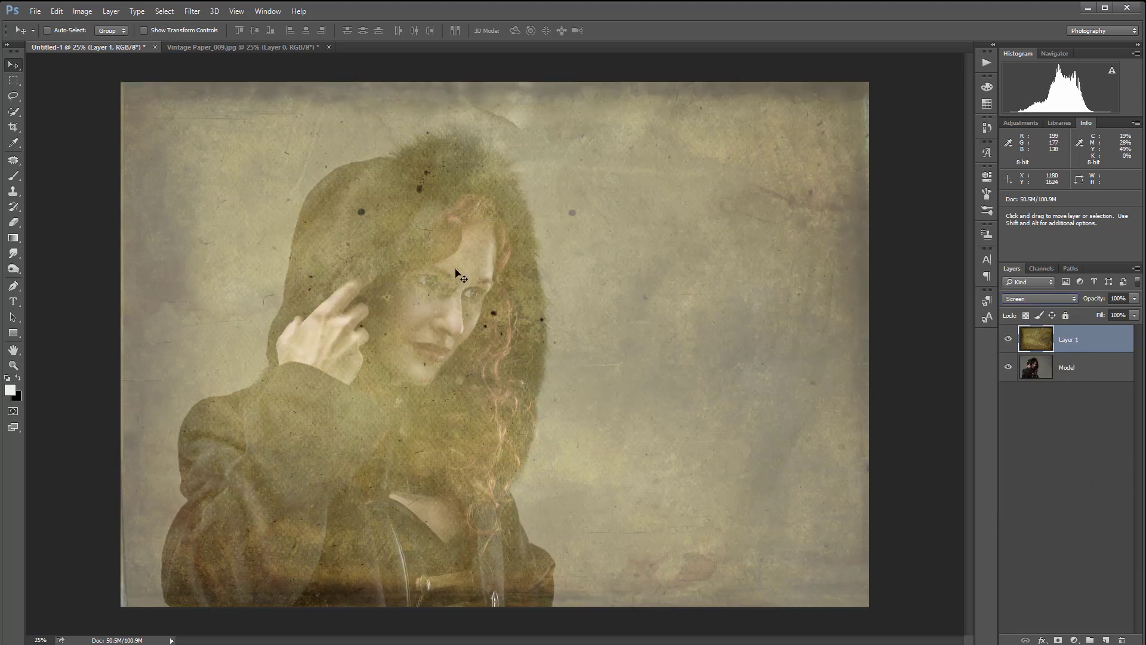
left_click(1044, 297)
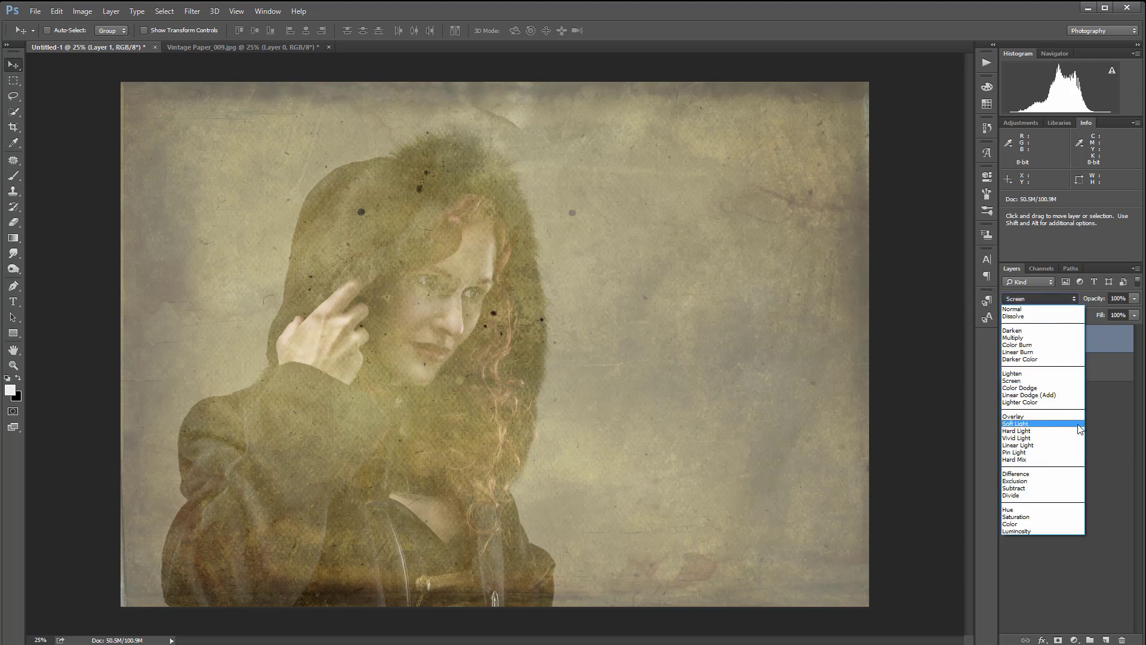
left_click(1043, 424)
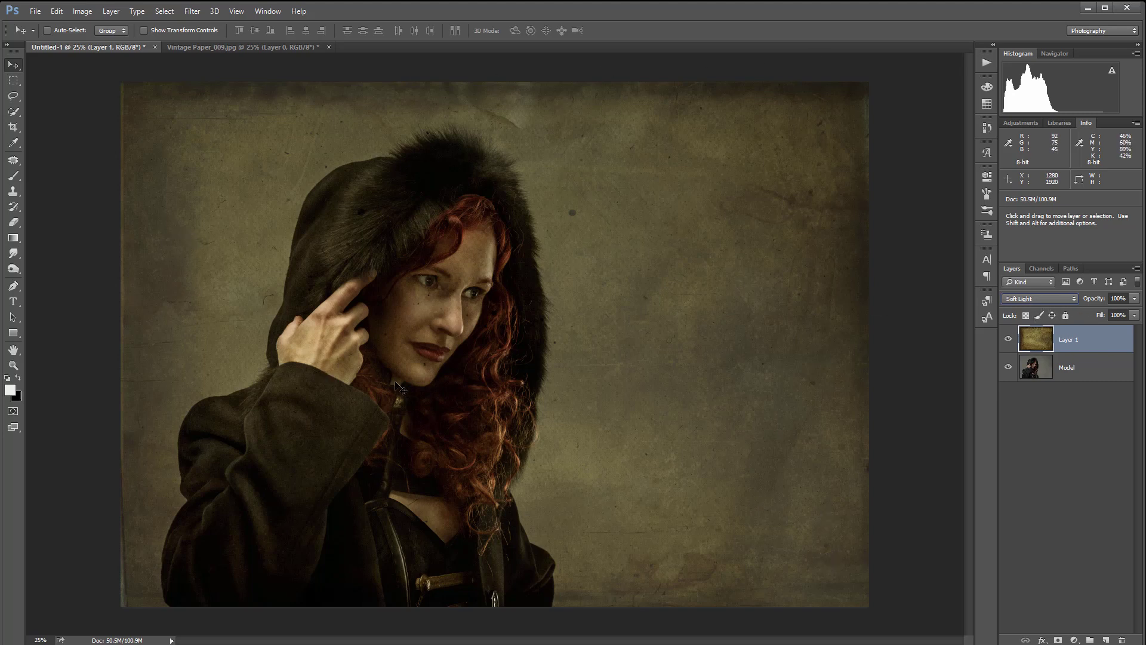
left_click(1066, 299)
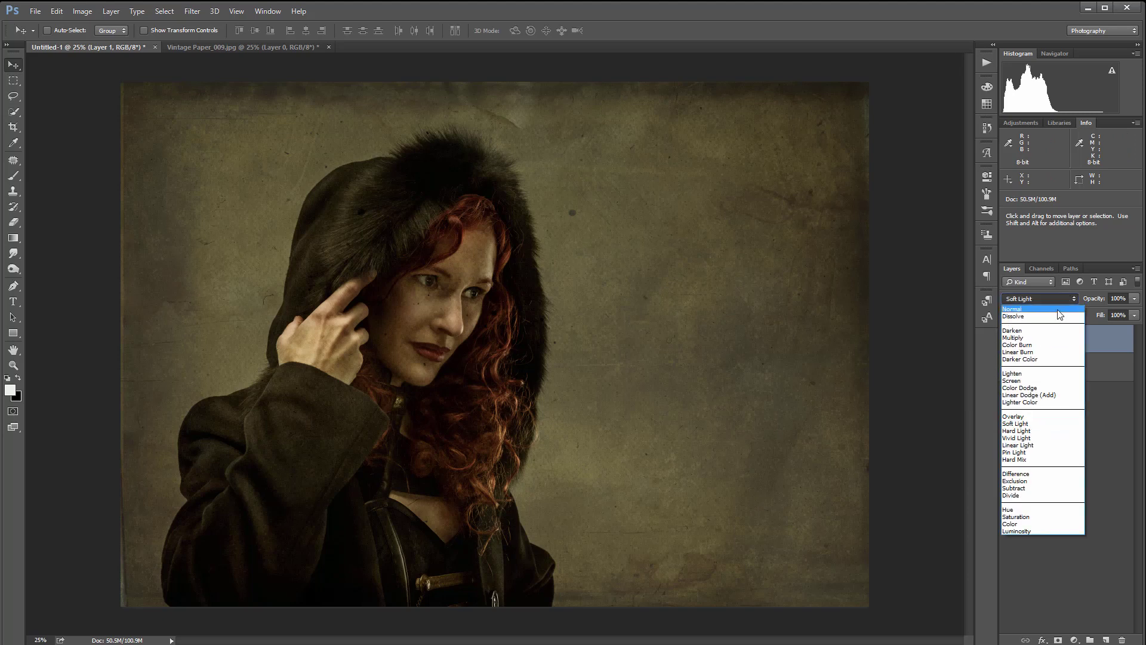
left_click(1063, 309)
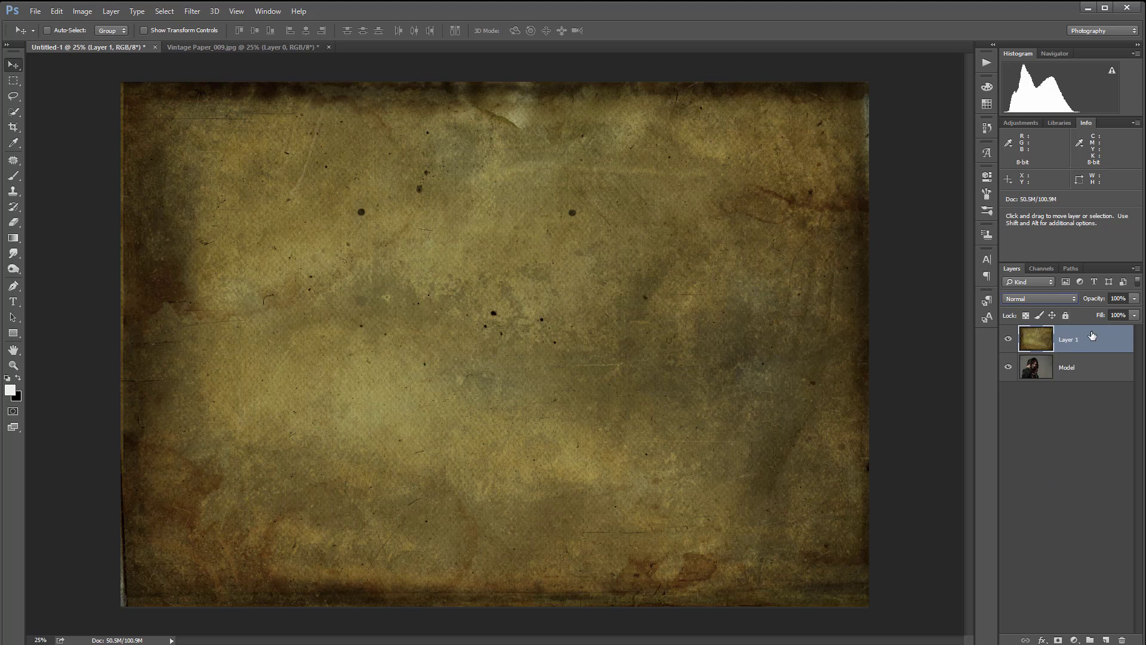
Add a Default-preset Black & White adjustment layer on top, then toggle Layer 1's visibility to compare.
left_click(1074, 639)
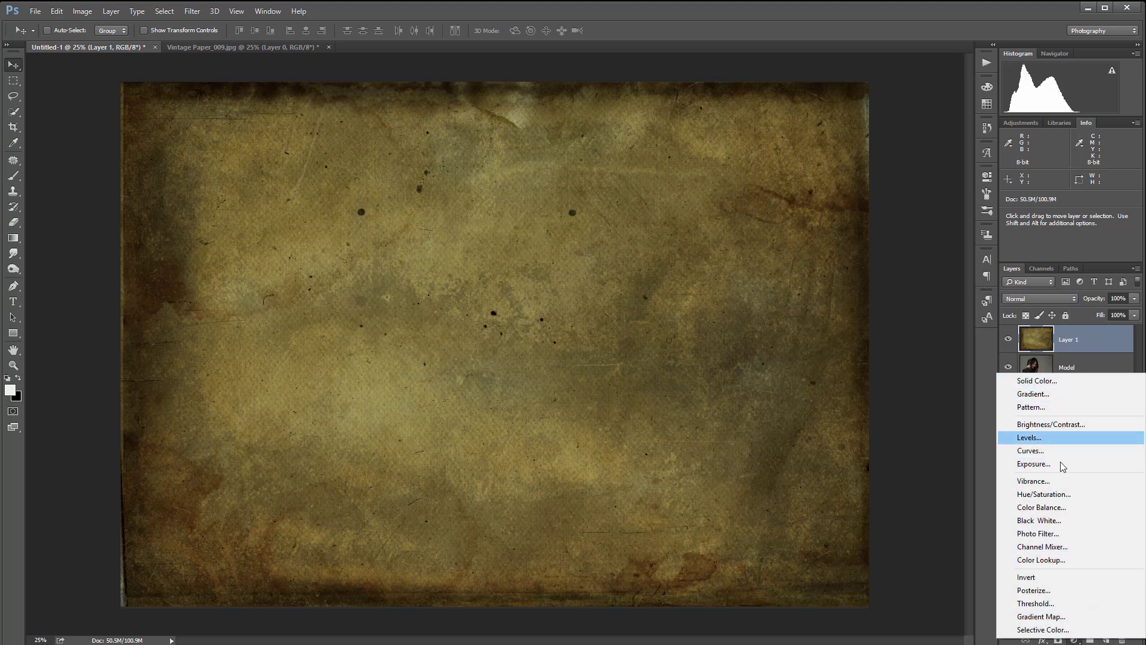
left_click(1039, 520)
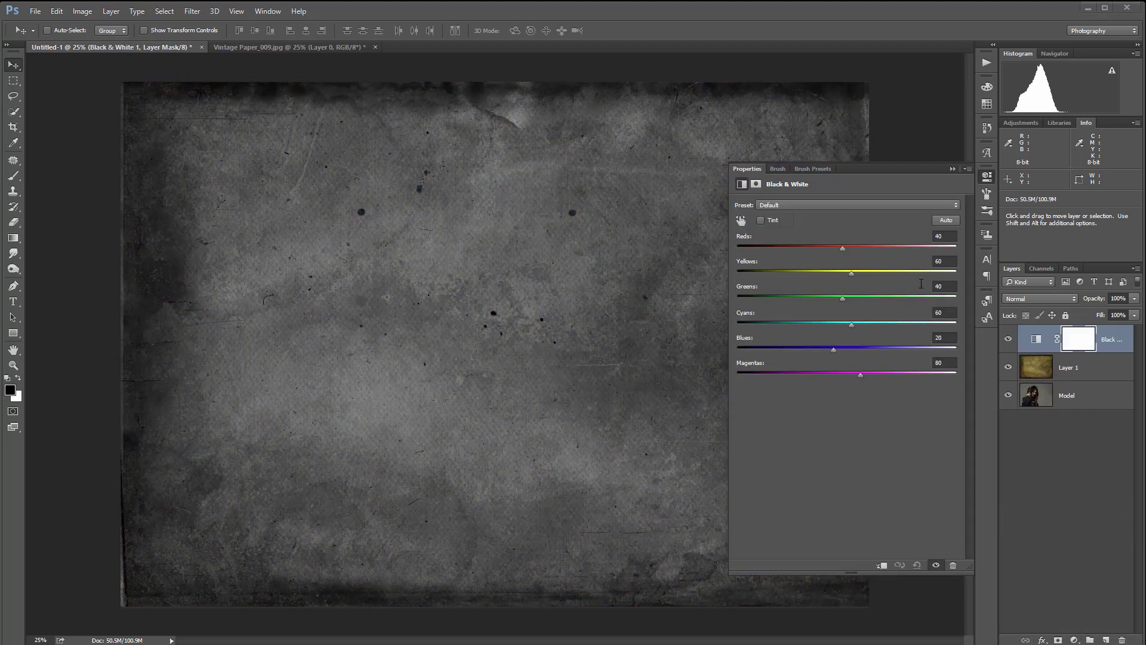
left_click(1122, 342)
left_click(1014, 374)
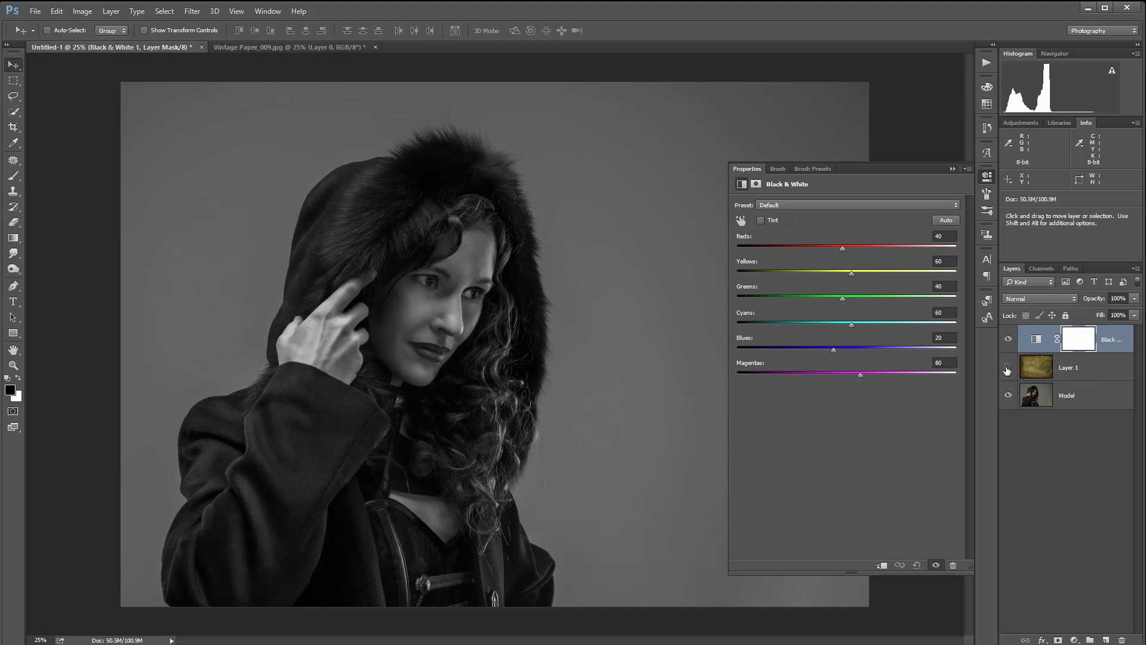
left_click(1008, 369)
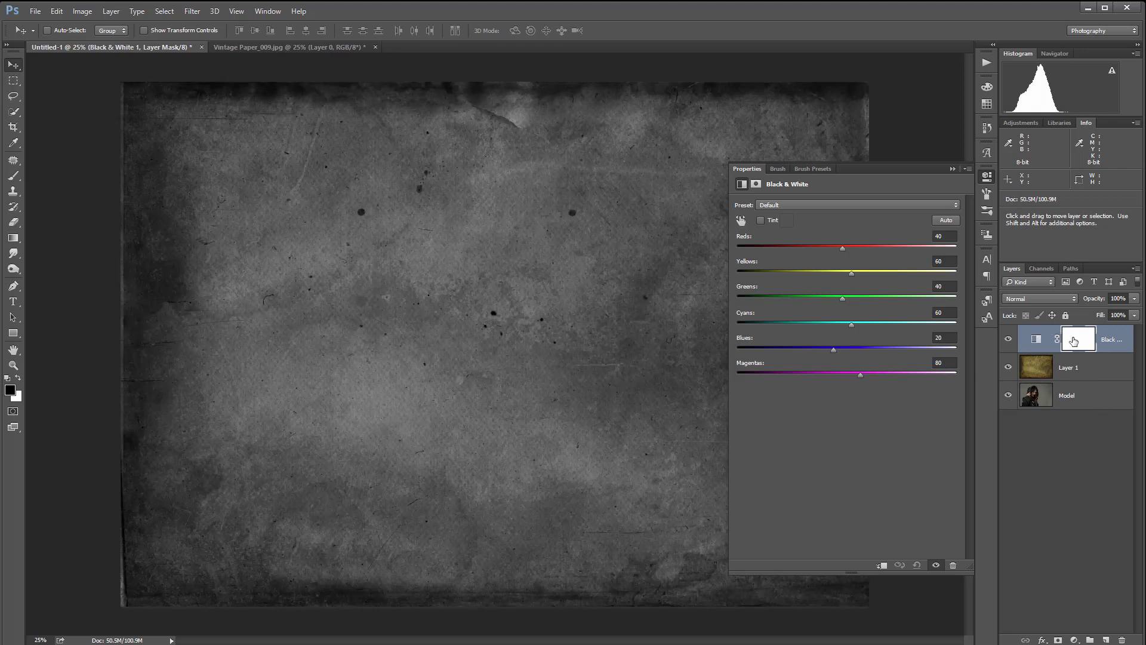
Rename Layer 1 to Paper.
double_click(1072, 368)
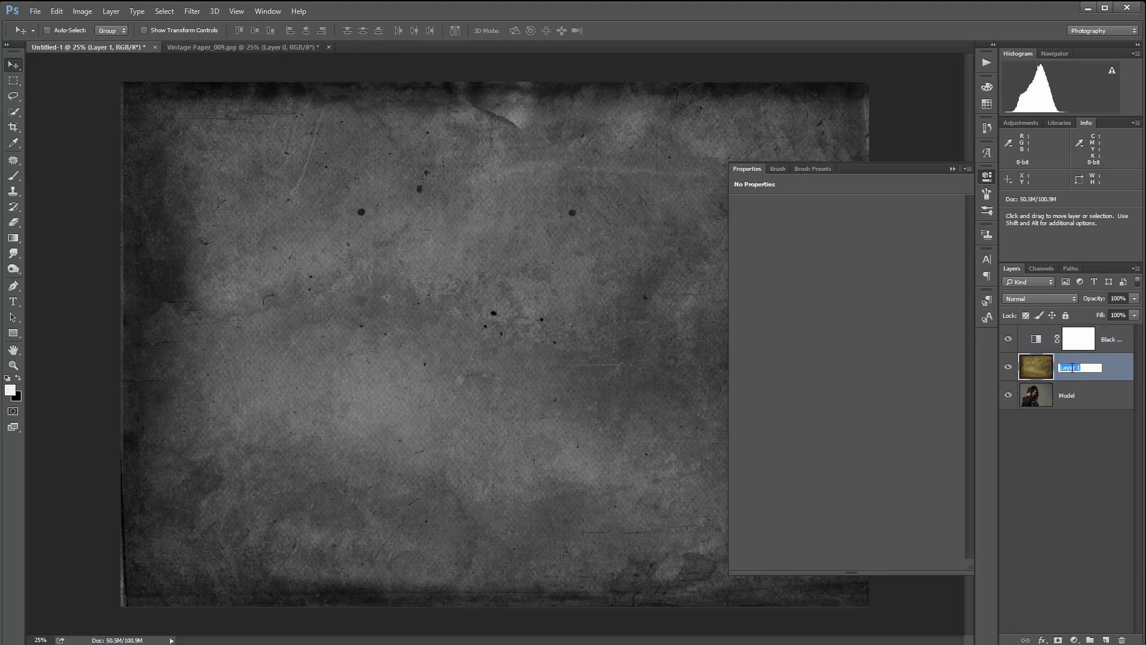
key("shift")
key("Return")
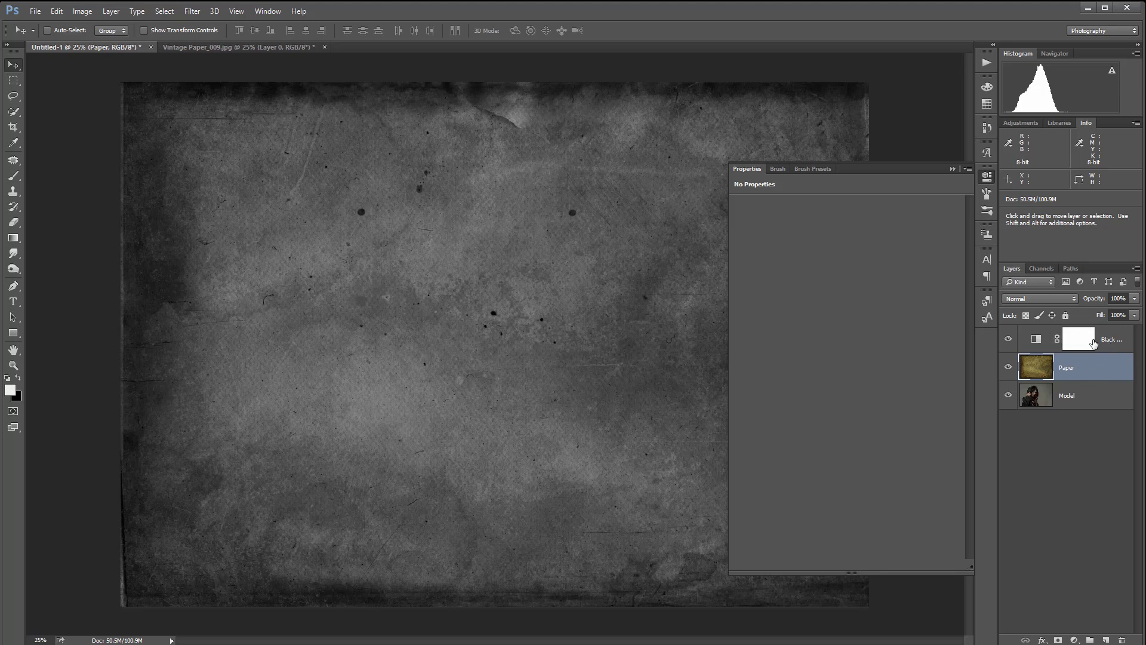
Clip the Black & White 1 adjustment to Paper and toggle Paper's visibility to compare.
key("alt")
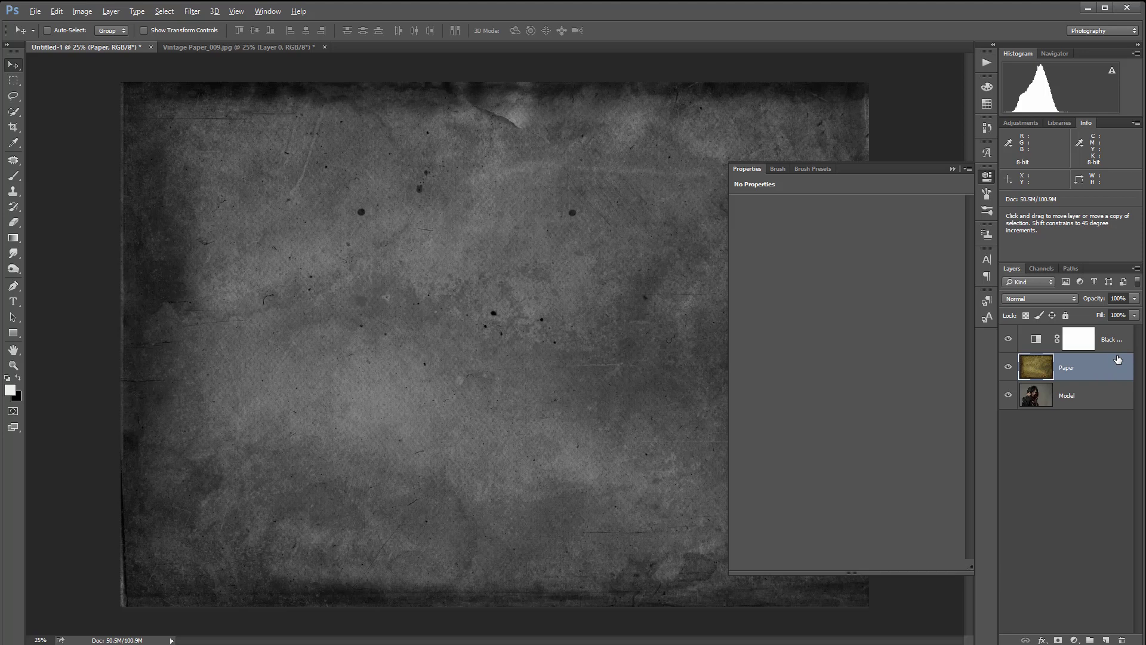
left_click(1117, 350, "alt")
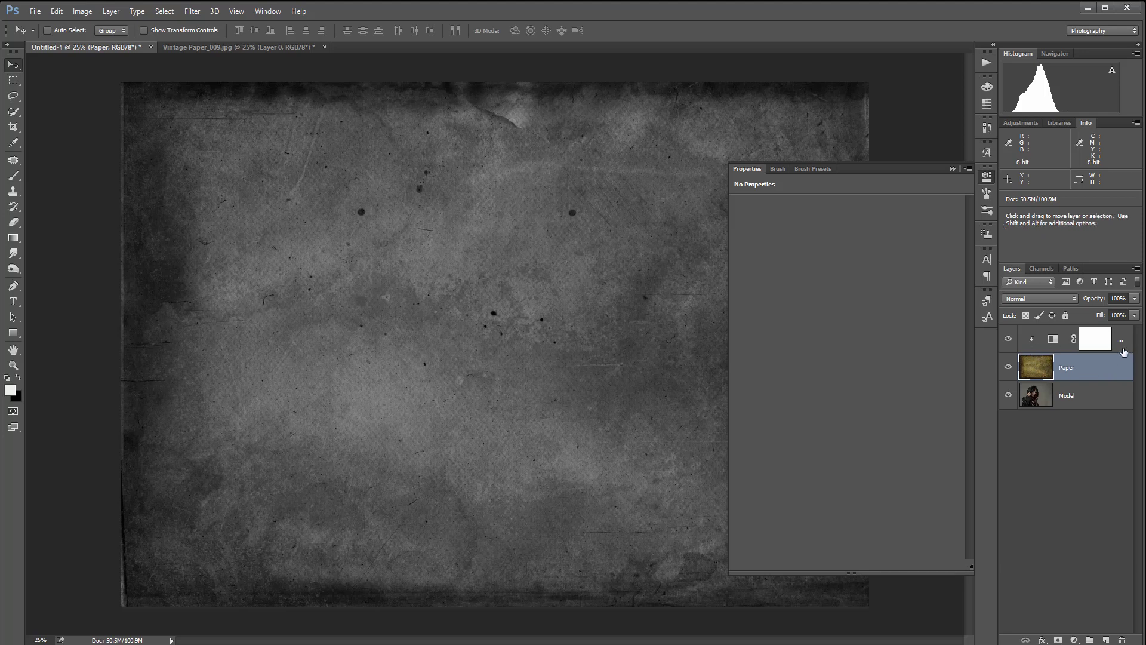
right_click(1124, 351)
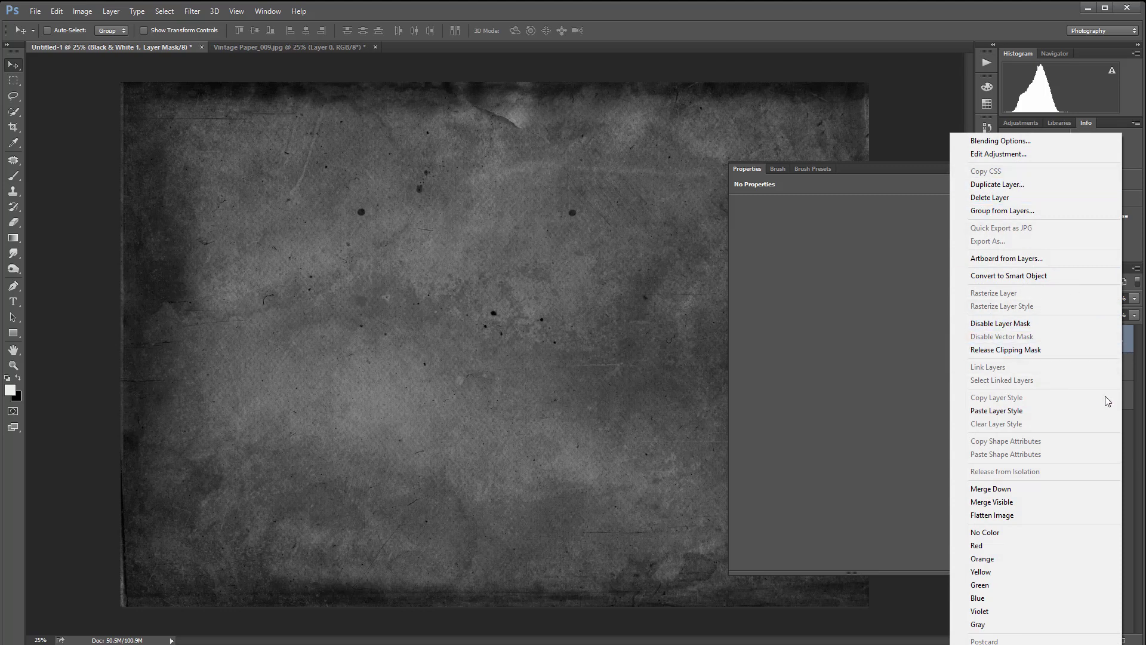
left_click(1128, 375)
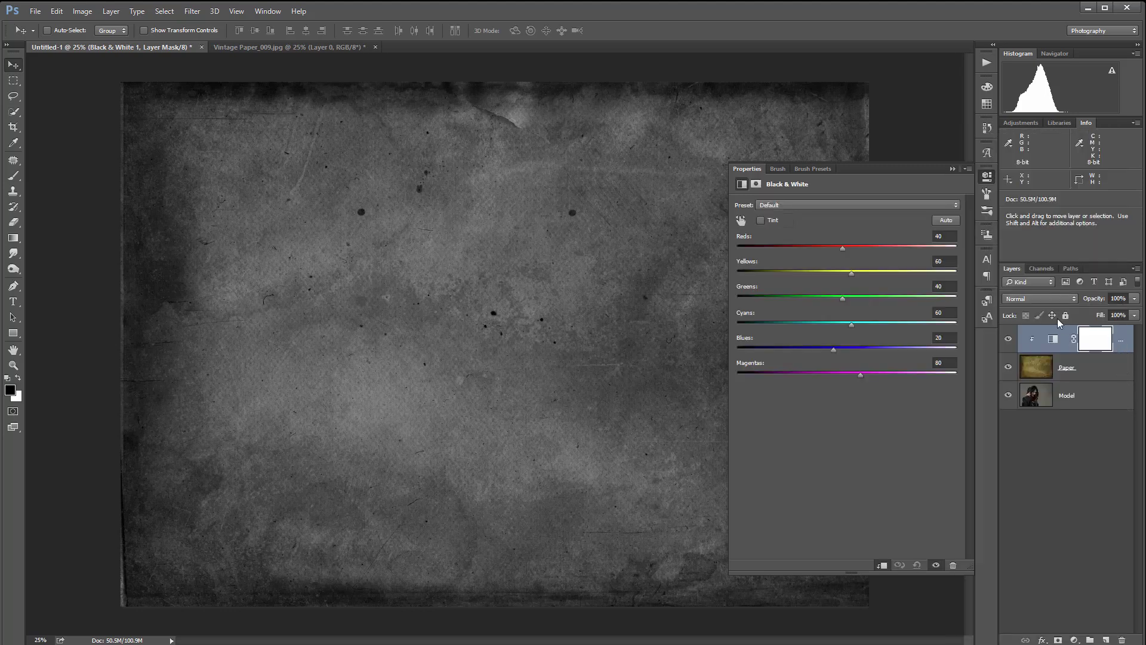
left_click(1008, 370)
left_click(1008, 370)
left_click(1008, 370)
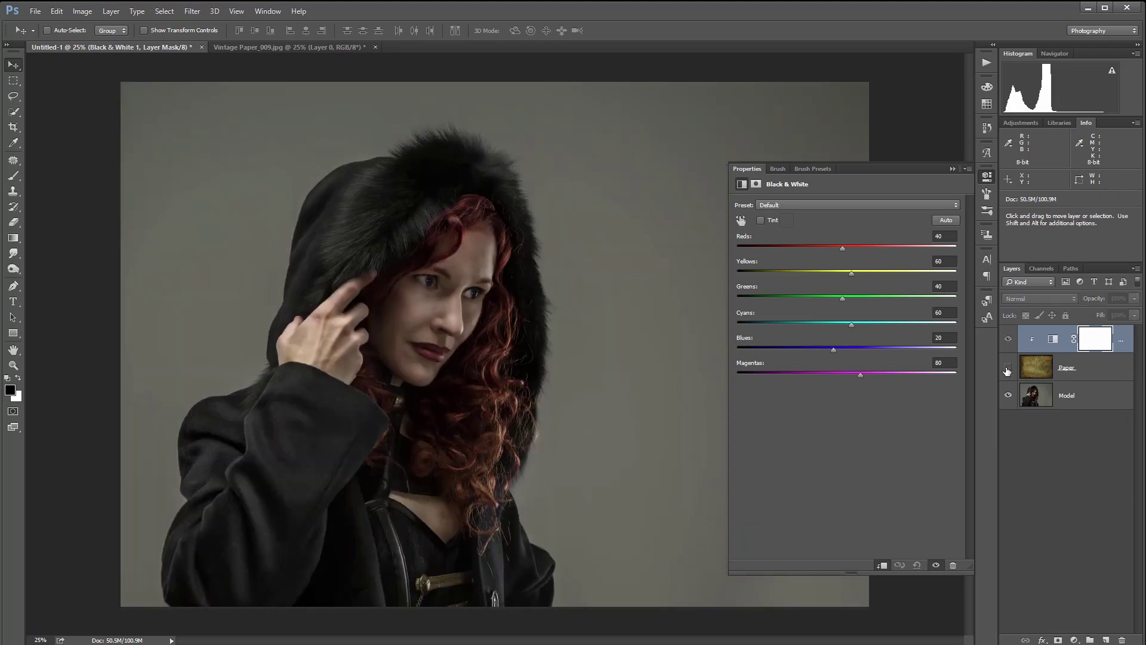
left_click(1008, 370)
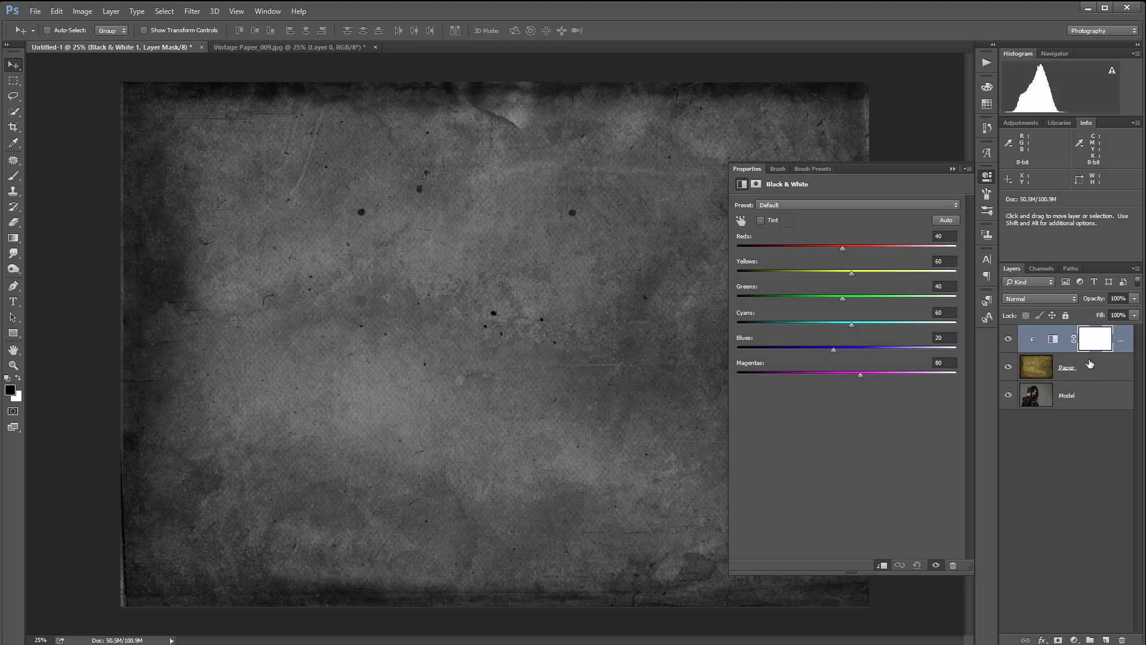
Try Screen blending on the Black & White adjustment, then return it to Normal.
left_click(1039, 298)
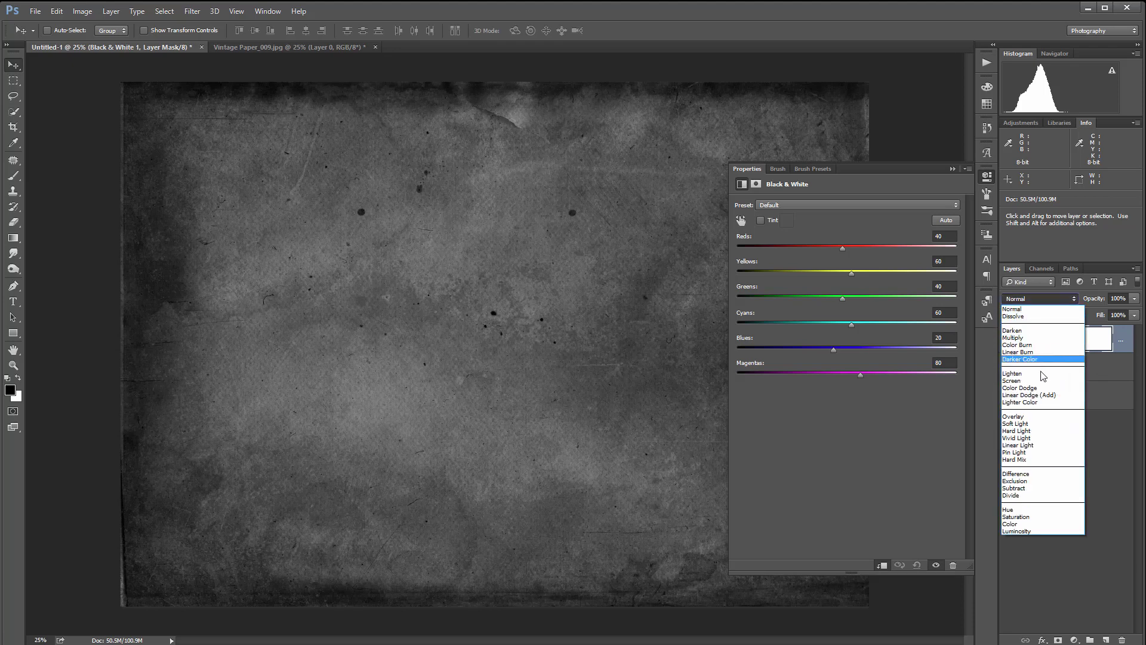
key("Escape")
key("s")
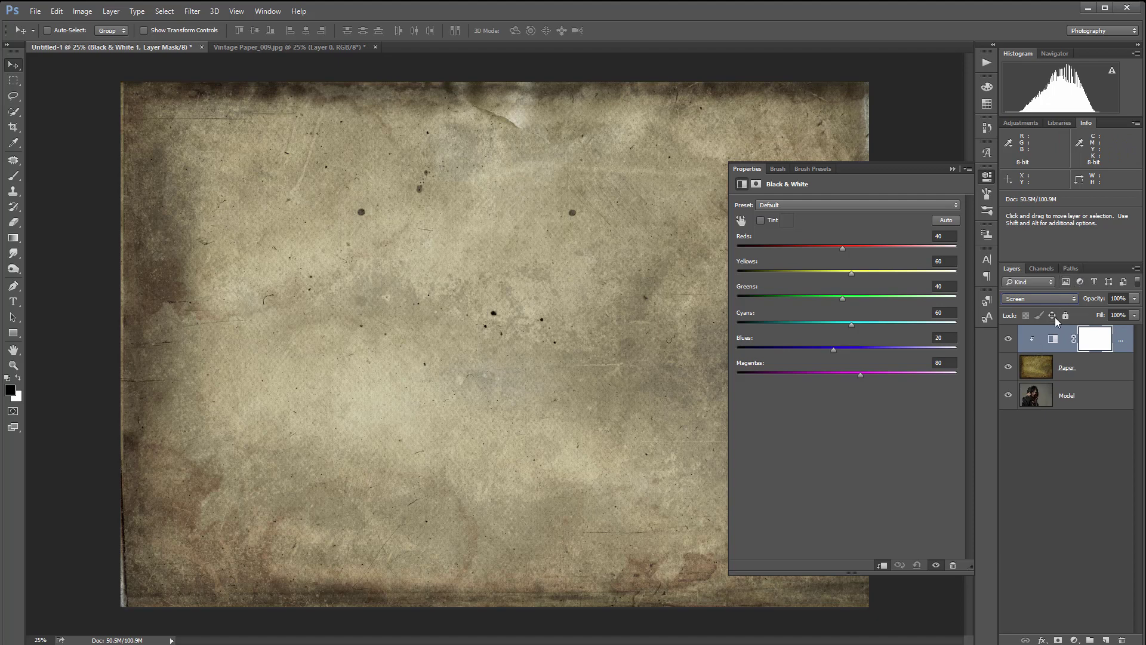
left_click(1066, 297)
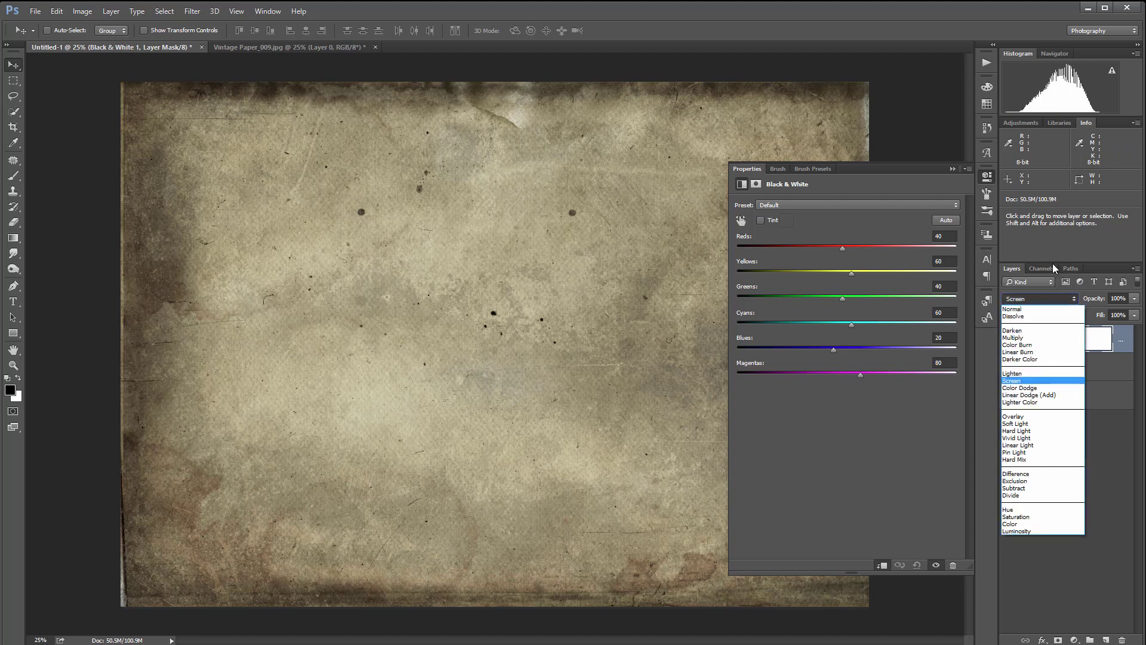
left_click(1046, 306)
Compare Soft Light, Multiply and Screen on the Paper layer, settling on Soft Light.
left_click(1087, 366)
left_click(1062, 298)
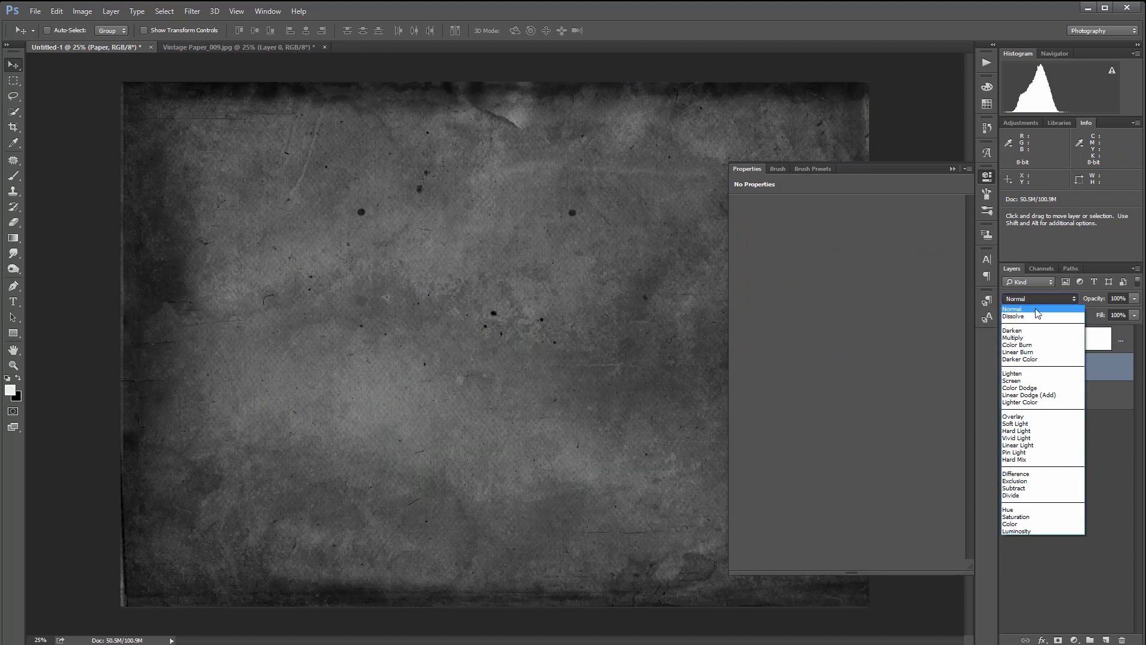
left_click(1039, 424)
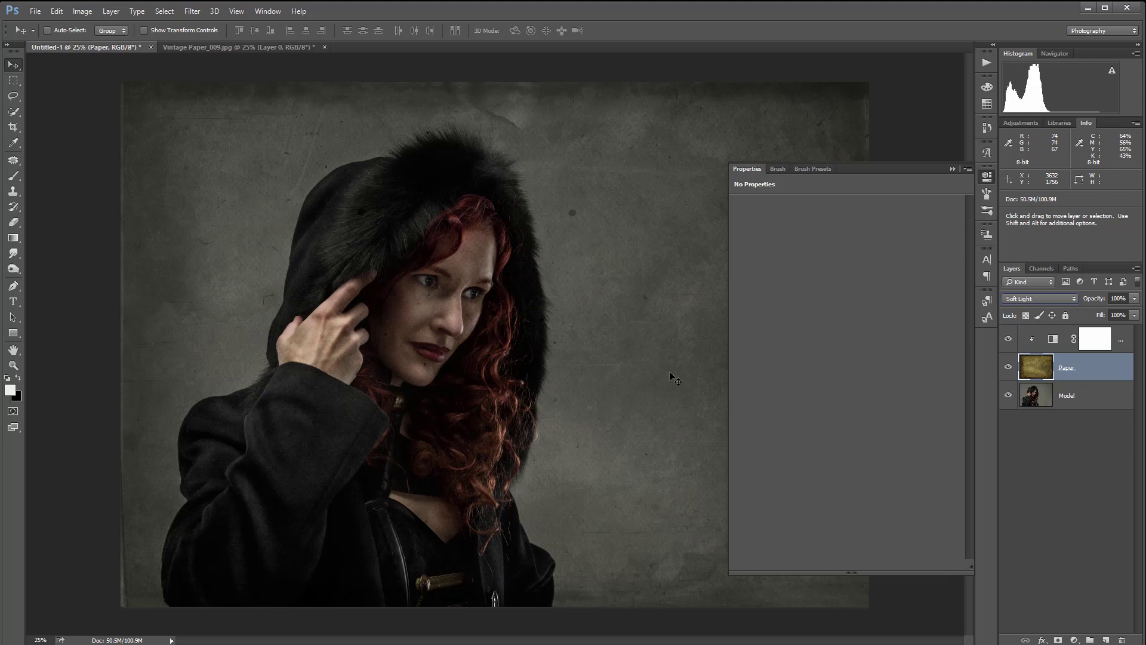
left_click(987, 178)
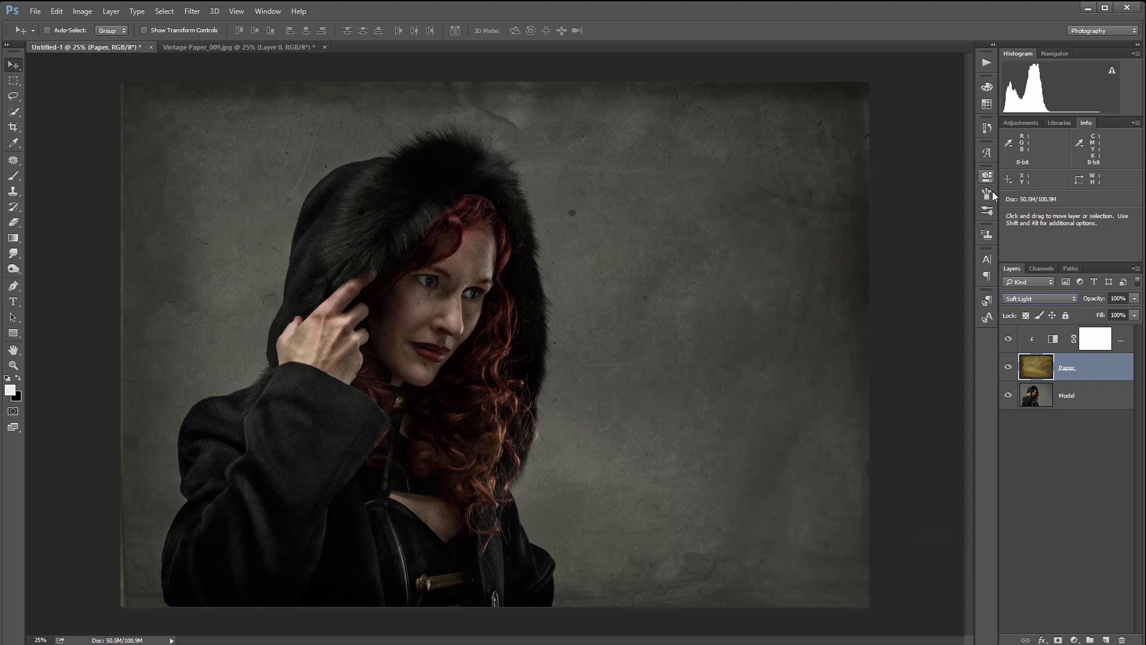
left_click(1064, 296)
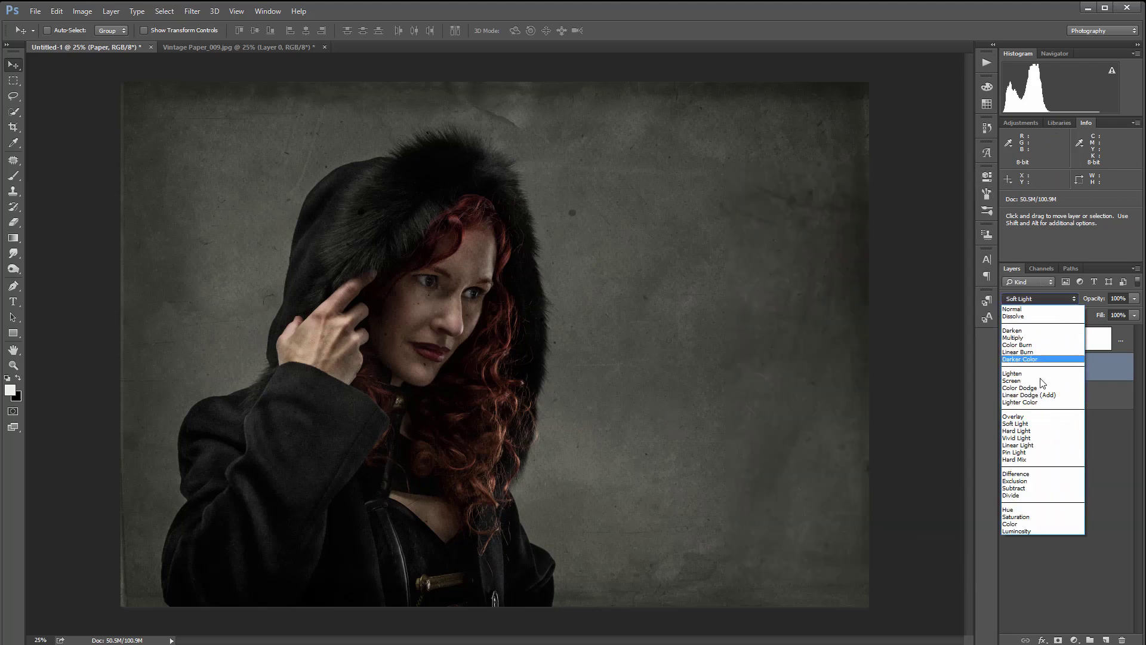
left_click(1042, 337)
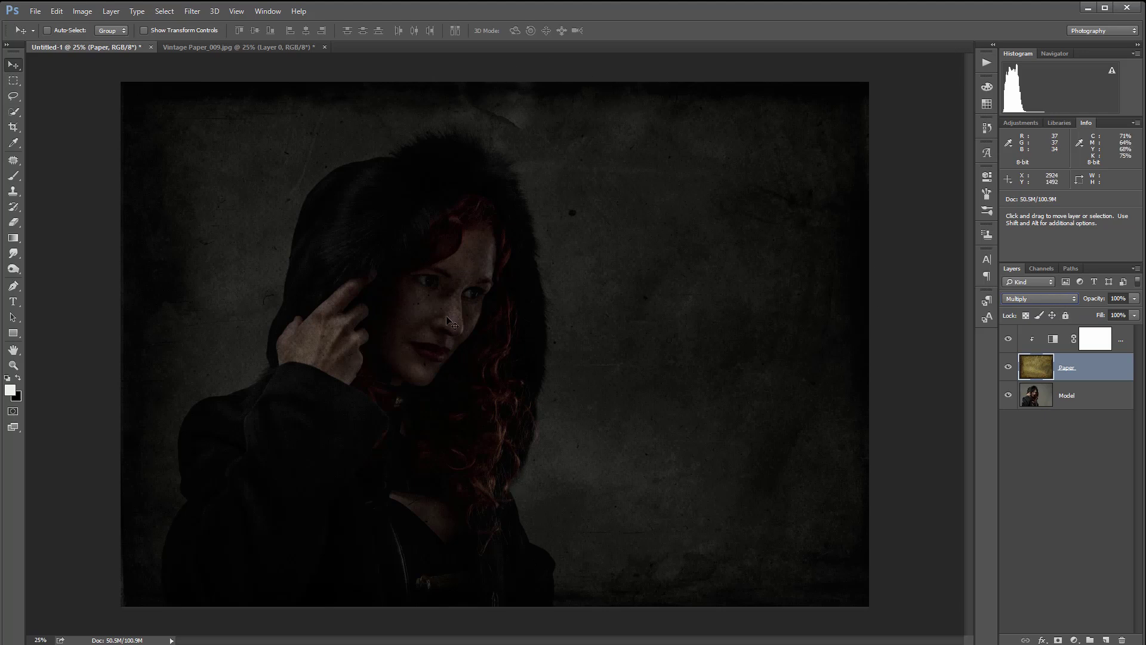
left_click(1050, 299)
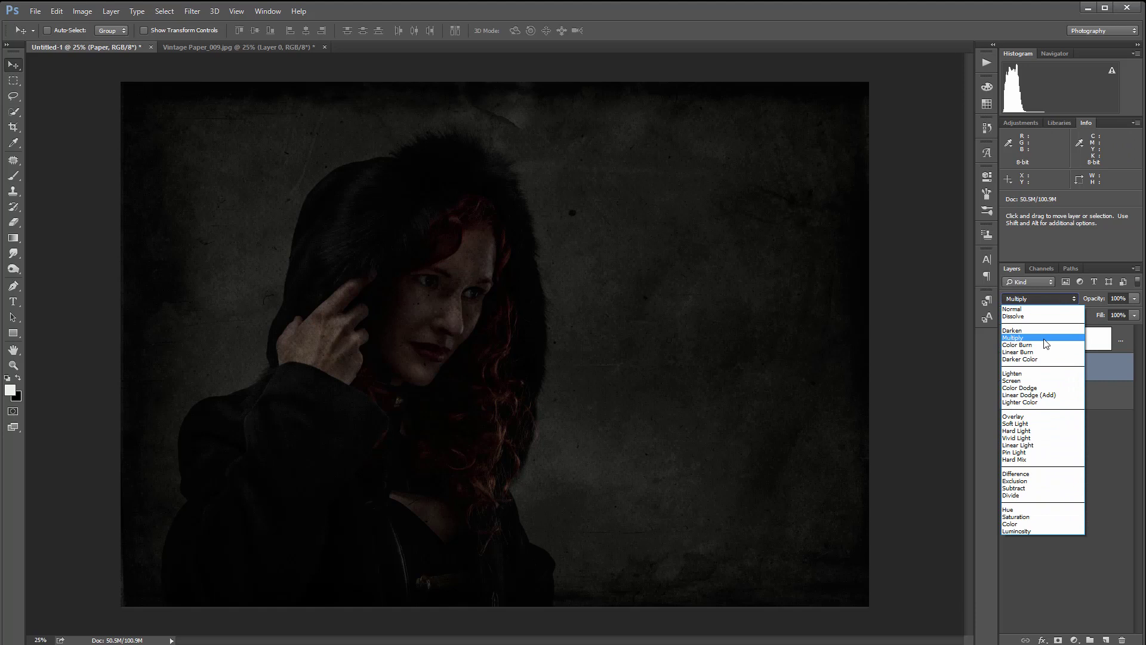
left_click(1039, 381)
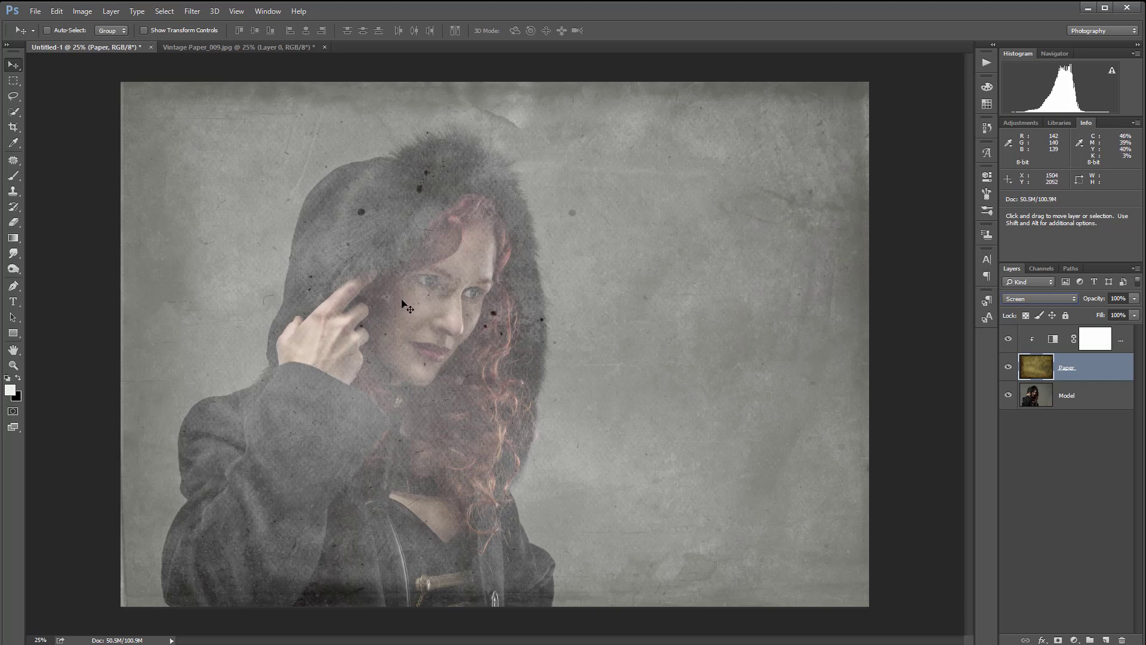
left_click(1070, 300)
left_click(1016, 425)
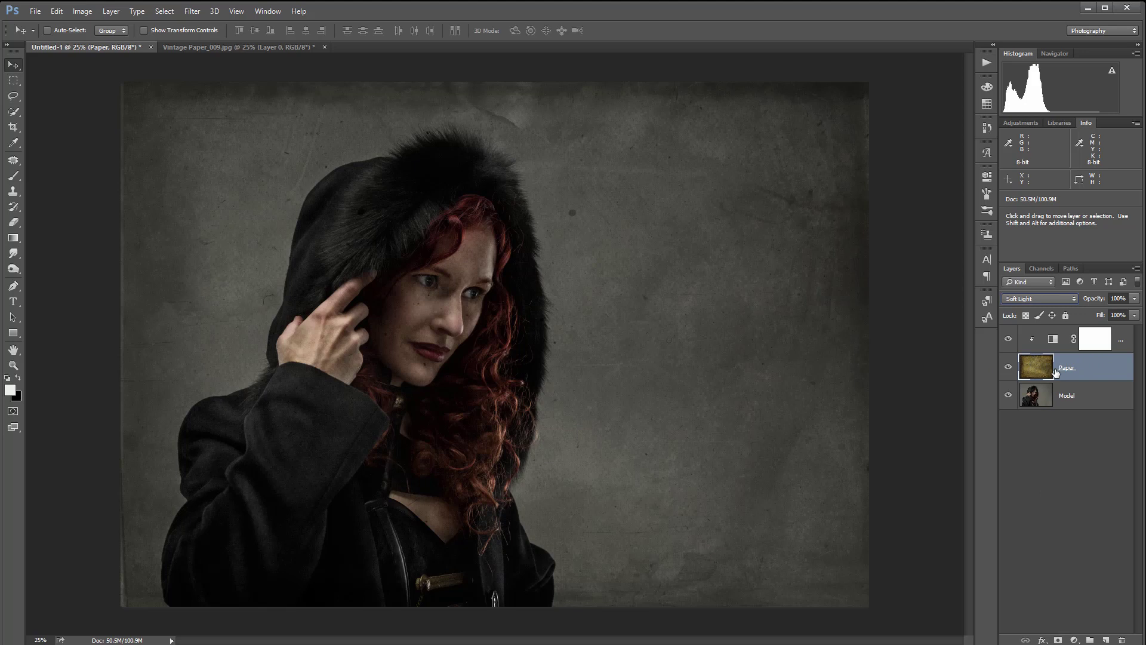
Add a layer mask to Paper and set the Brush to 11% opacity.
left_click(1059, 640)
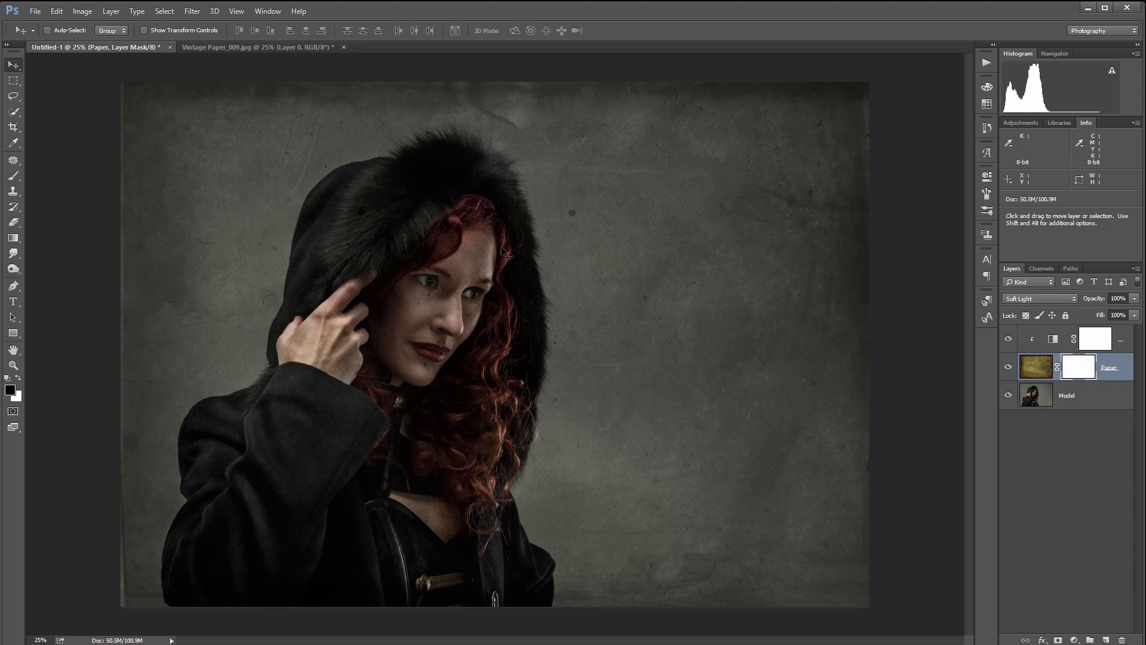
left_click(14, 178)
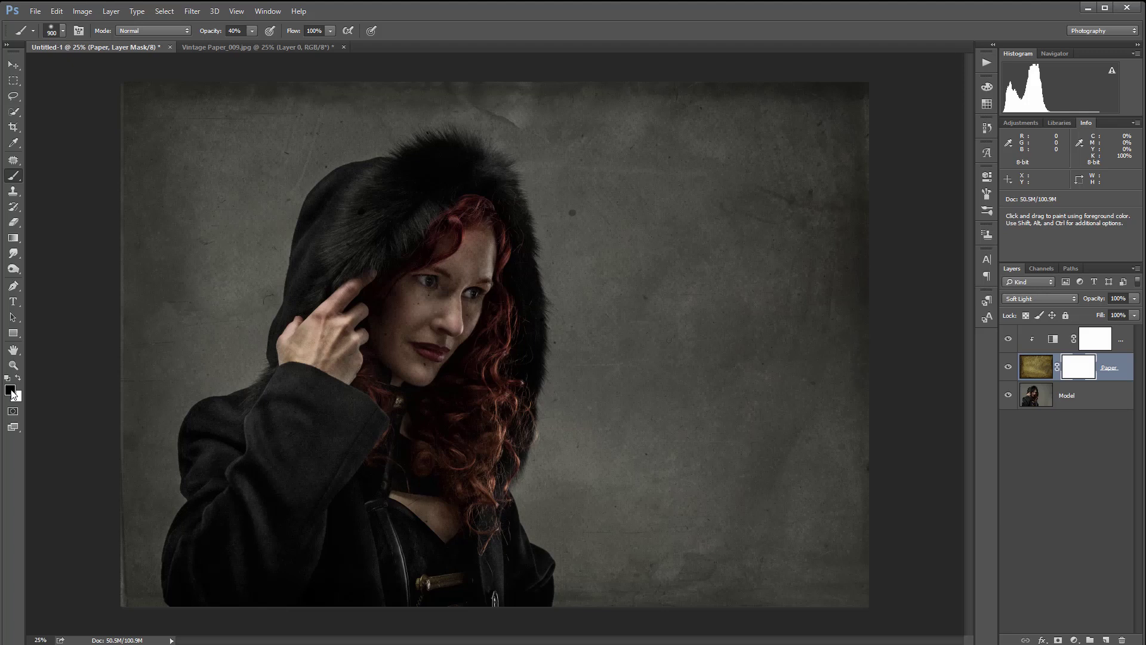
left_click(252, 30)
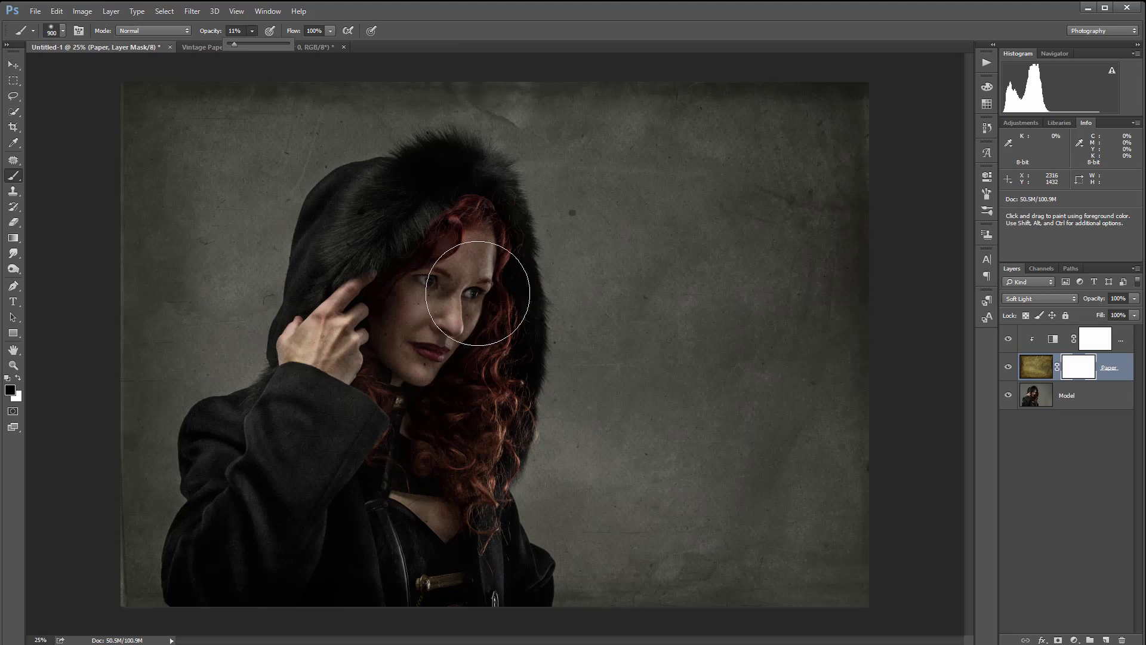
left_click(425, 349)
Paint black on the mask over the model's face, then white to restore background texture.
mouse_move(426, 349)
left_mouse_down()
mouse_move(424, 292)
mouse_move(497, 290)
mouse_move(419, 338)
mouse_move(413, 319)
mouse_move(428, 306)
mouse_move(406, 284)
mouse_move(467, 305)
mouse_move(442, 354)
mouse_move(458, 379)
mouse_move(449, 254)
mouse_move(376, 316)
mouse_move(379, 333)
mouse_move(418, 242)
mouse_move(416, 212)
mouse_move(458, 225)
mouse_move(473, 300)
mouse_move(421, 381)
mouse_move(410, 488)
mouse_move(353, 438)
mouse_move(267, 512)
mouse_move(262, 488)
mouse_move(396, 351)
mouse_move(447, 264)
mouse_move(493, 224)
mouse_move(521, 358)
mouse_move(569, 321)
mouse_move(501, 179)
mouse_move(605, 345)
mouse_move(575, 238)
mouse_move(545, 433)
mouse_move(524, 419)
mouse_move(467, 221)
mouse_move(537, 385)
mouse_move(437, 302)
mouse_move(469, 269)
mouse_move(437, 279)
mouse_move(462, 282)
mouse_move(400, 317)
mouse_move(438, 283)
mouse_move(470, 277)
mouse_move(425, 277)
mouse_move(420, 374)
mouse_move(416, 296)
mouse_move(452, 200)
mouse_move(515, 256)
mouse_move(596, 361)
mouse_move(578, 242)
mouse_move(601, 299)
mouse_move(587, 423)
mouse_move(613, 442)
mouse_move(635, 274)
mouse_move(513, 499)
mouse_move(457, 362)
mouse_move(323, 453)
mouse_move(257, 463)
mouse_move(231, 265)
mouse_move(319, 398)
mouse_move(301, 280)
left_mouse_up()
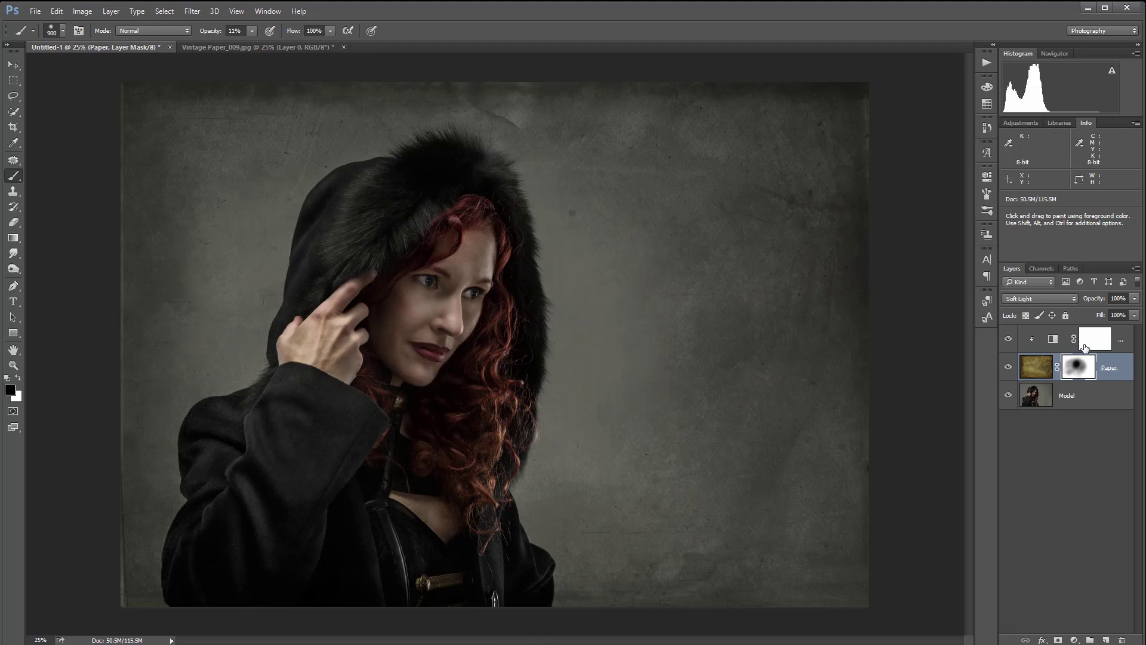
mouse_move(590, 225)
left_mouse_down()
mouse_move(706, 367)
mouse_move(655, 272)
mouse_move(713, 366)
mouse_move(666, 281)
mouse_move(657, 312)
mouse_move(732, 313)
mouse_move(711, 339)
mouse_move(668, 302)
left_mouse_up()
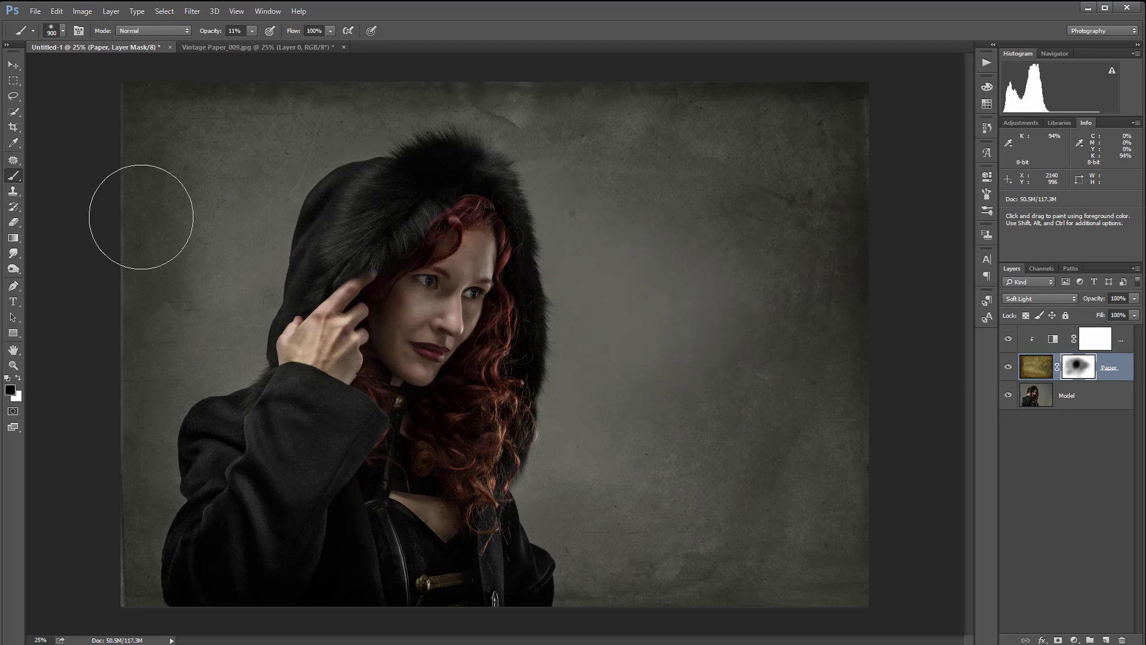
key("x")
mouse_move(635, 269)
left_mouse_down()
mouse_move(760, 218)
mouse_move(690, 196)
mouse_move(748, 362)
mouse_move(664, 191)
mouse_move(702, 368)
mouse_move(616, 178)
mouse_move(648, 350)
mouse_move(595, 281)
mouse_move(635, 415)
mouse_move(708, 311)
mouse_move(605, 433)
mouse_move(864, 456)
left_mouse_up()
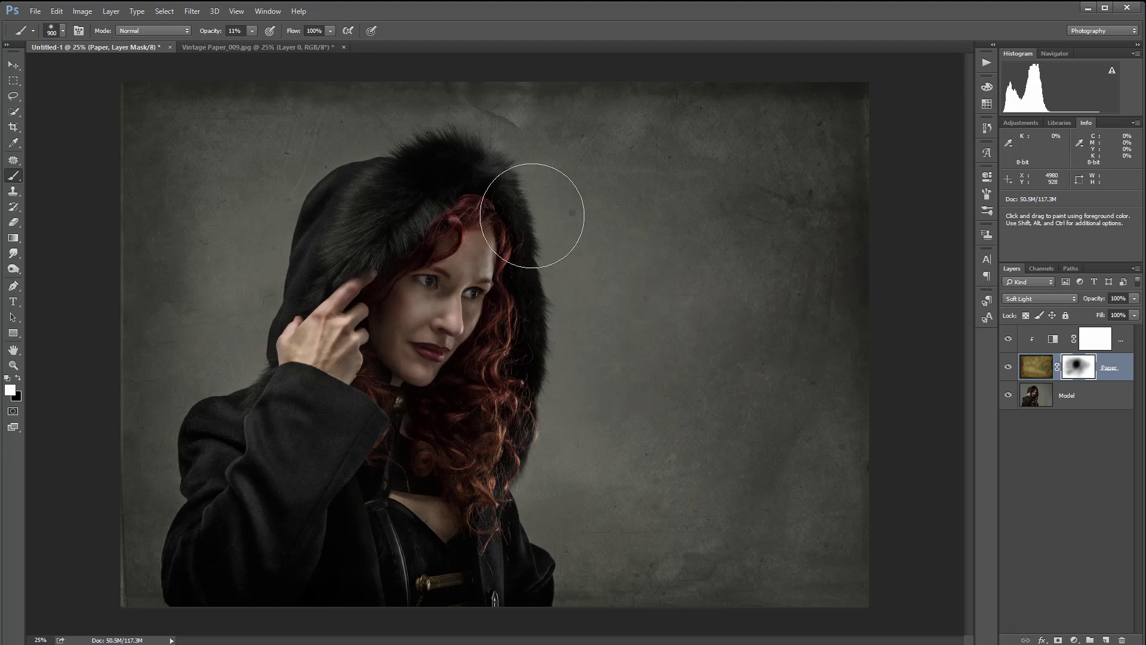
mouse_move(671, 440)
left_mouse_down()
mouse_move(627, 483)
mouse_move(655, 241)
mouse_move(619, 243)
mouse_move(670, 144)
left_mouse_up()
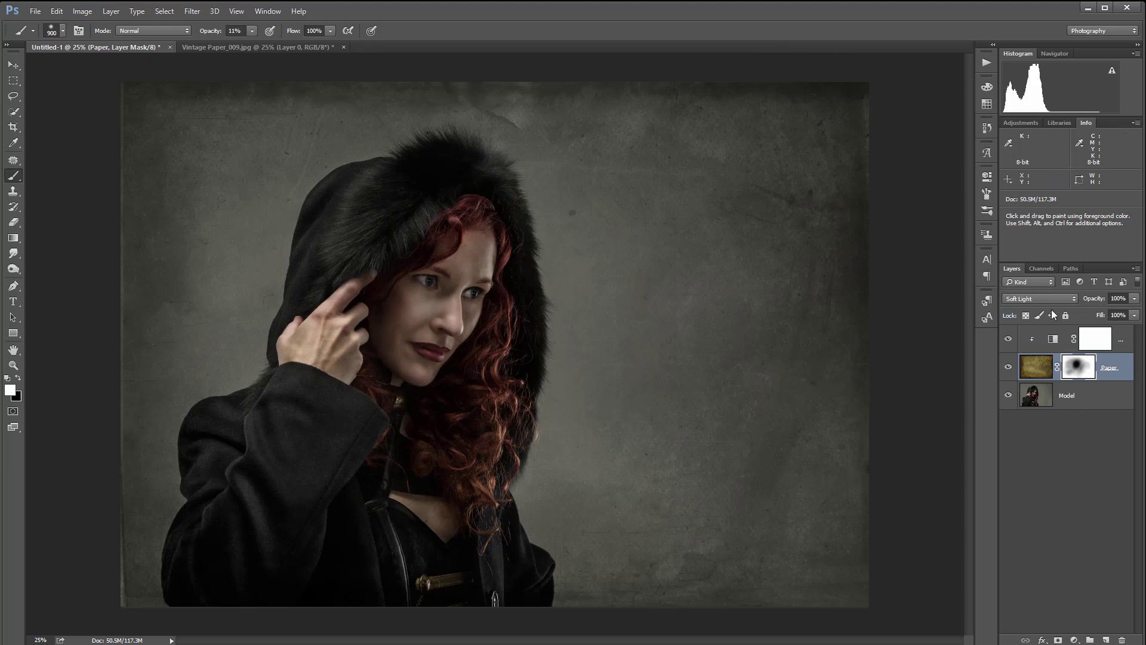
left_click(1125, 335)
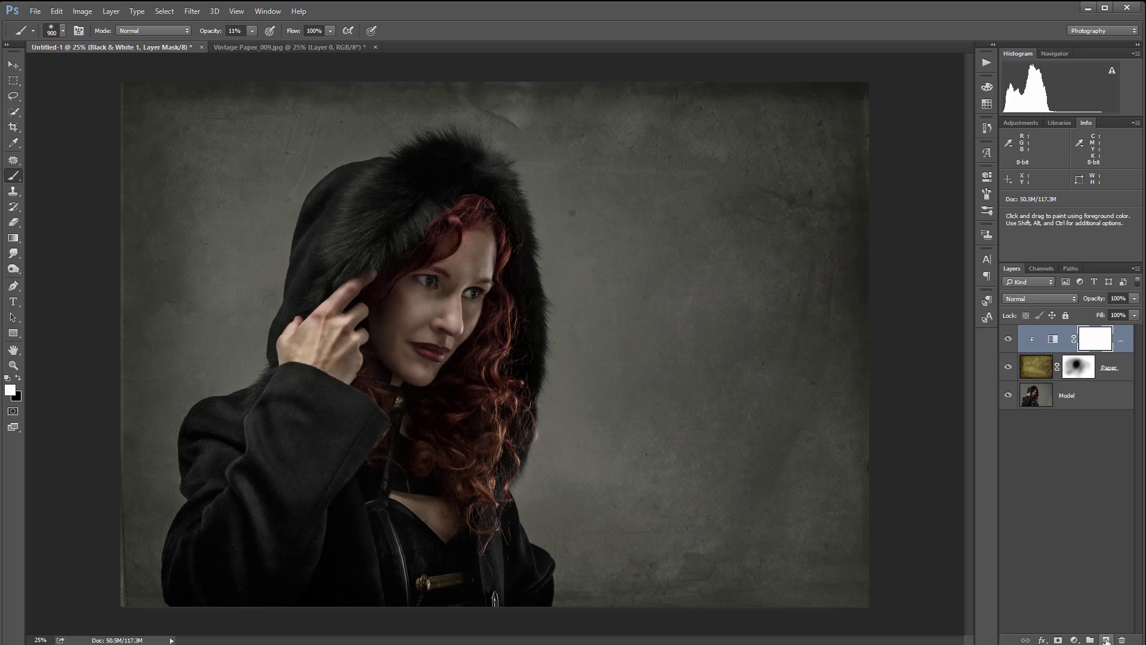
Add a new empty layer on top named Shadows.
left_click(1106, 640)
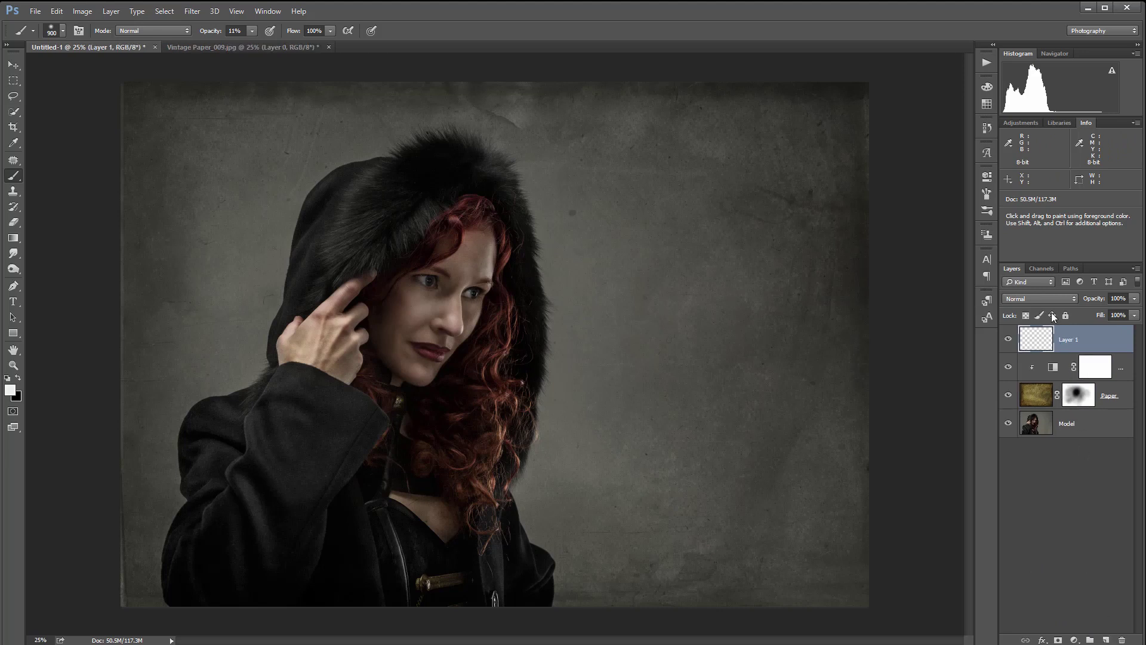
double_click(1075, 340)
type("Shadows")
key("Return")
Fill the Shadows layer with 50% Gray and set its blend mode to Soft Light.
left_click(59, 11)
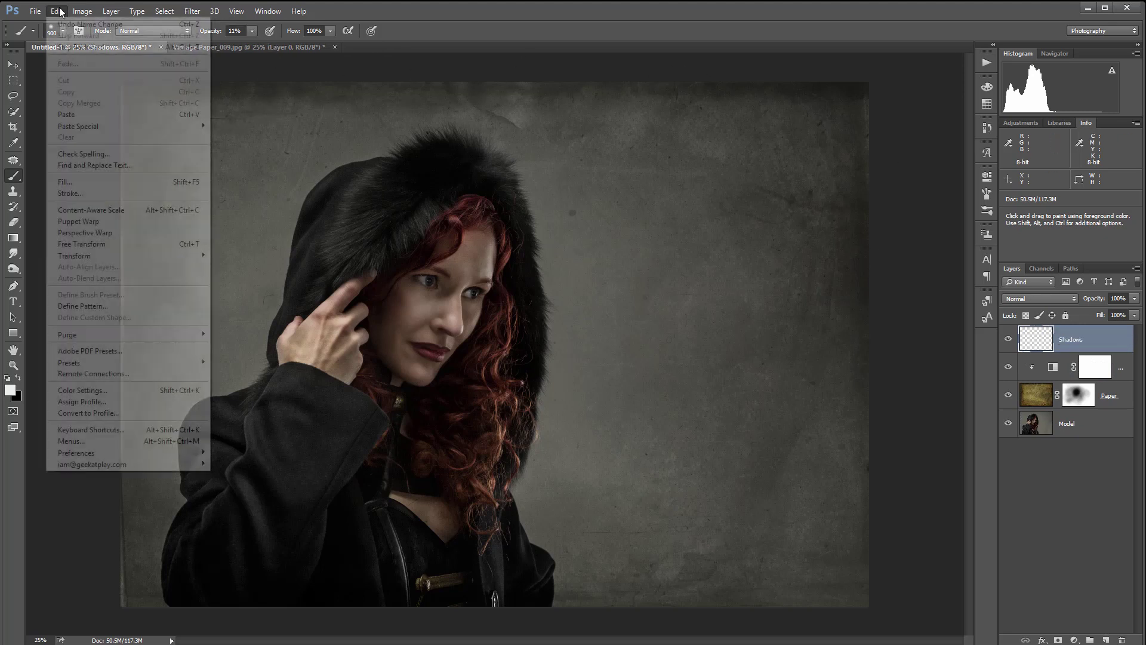
left_click(96, 179)
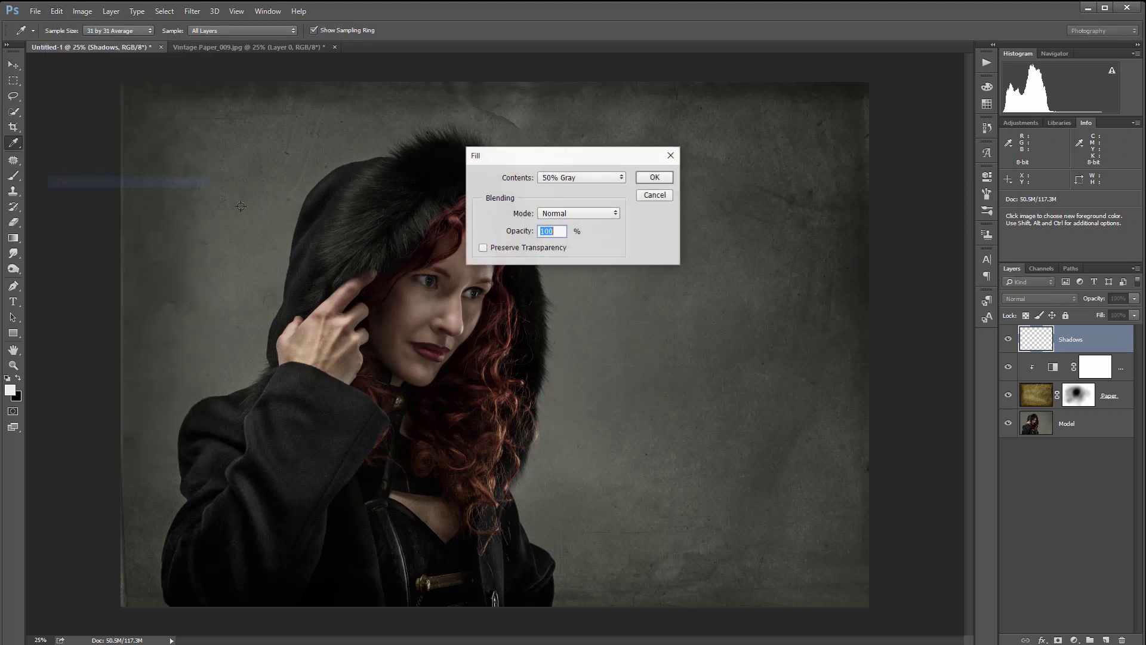
left_click(650, 178)
key("b")
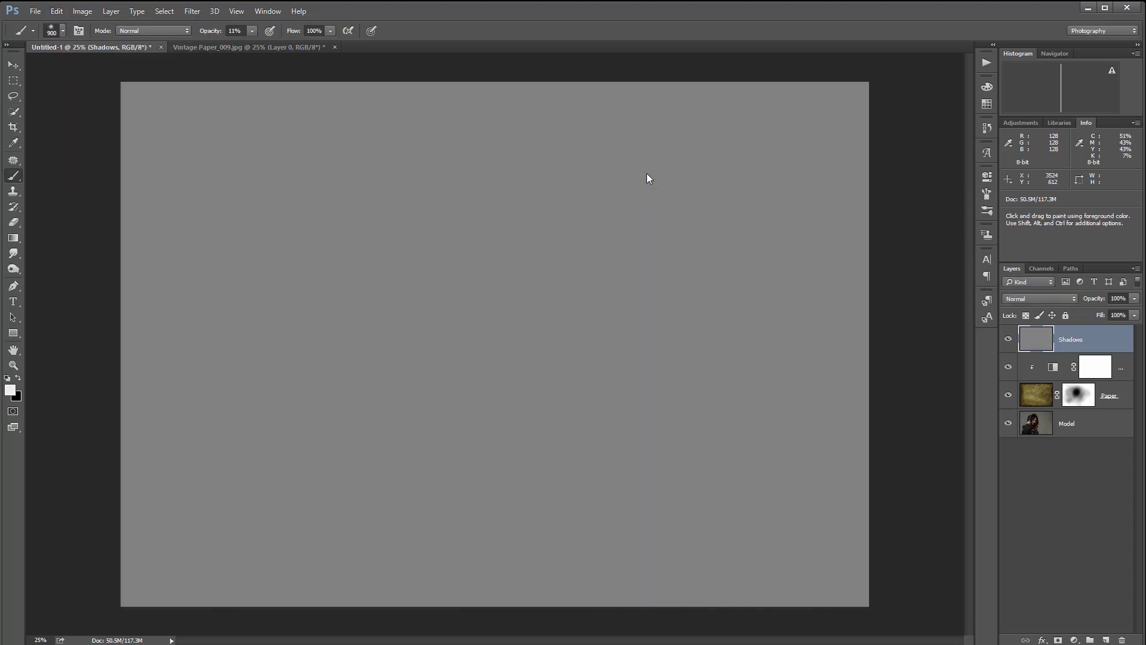
left_click(1069, 298)
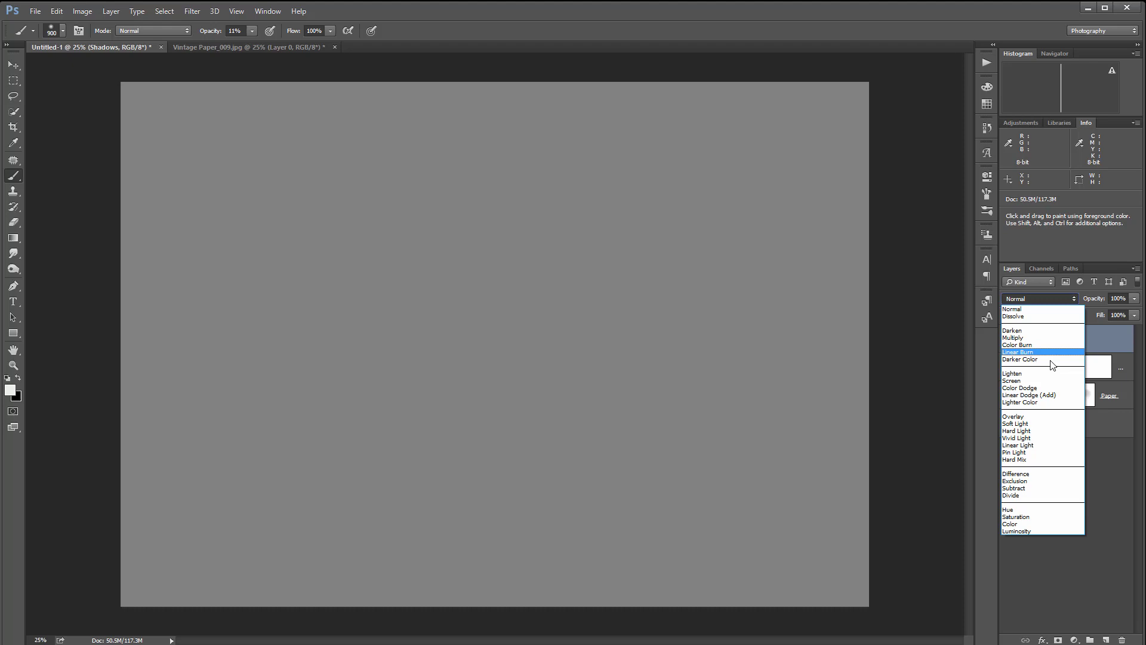
left_click(1045, 424)
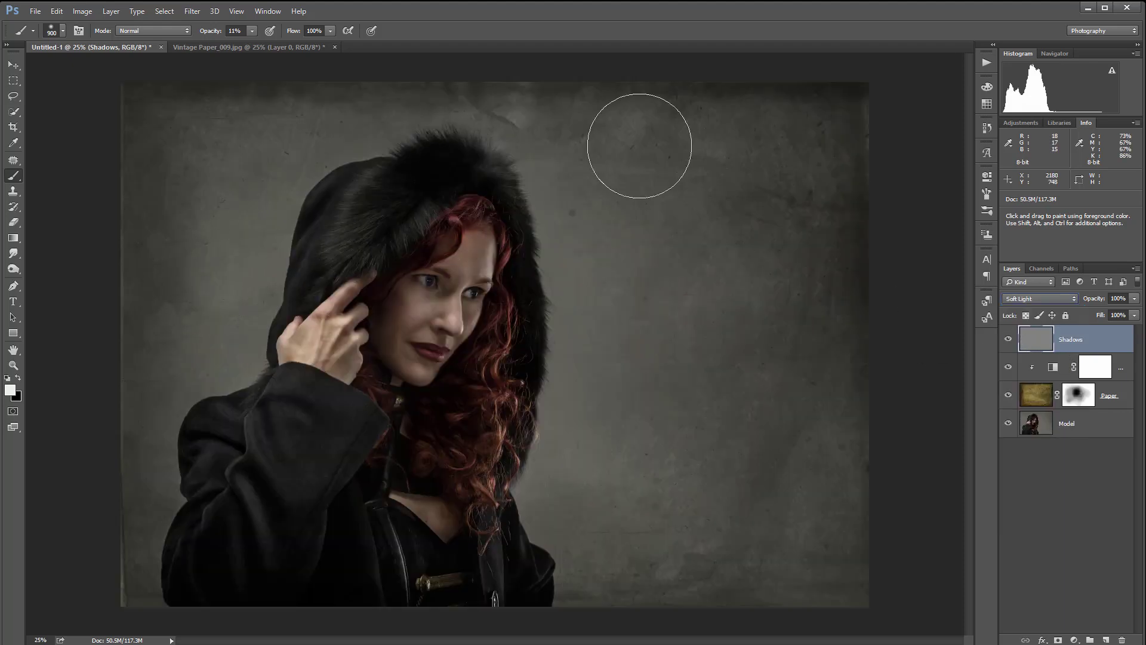
Paint soft strokes on the Shadows layer, darkening the top and left edges with black.
left_click_drag(627, 102, 791, 138)
key("x")
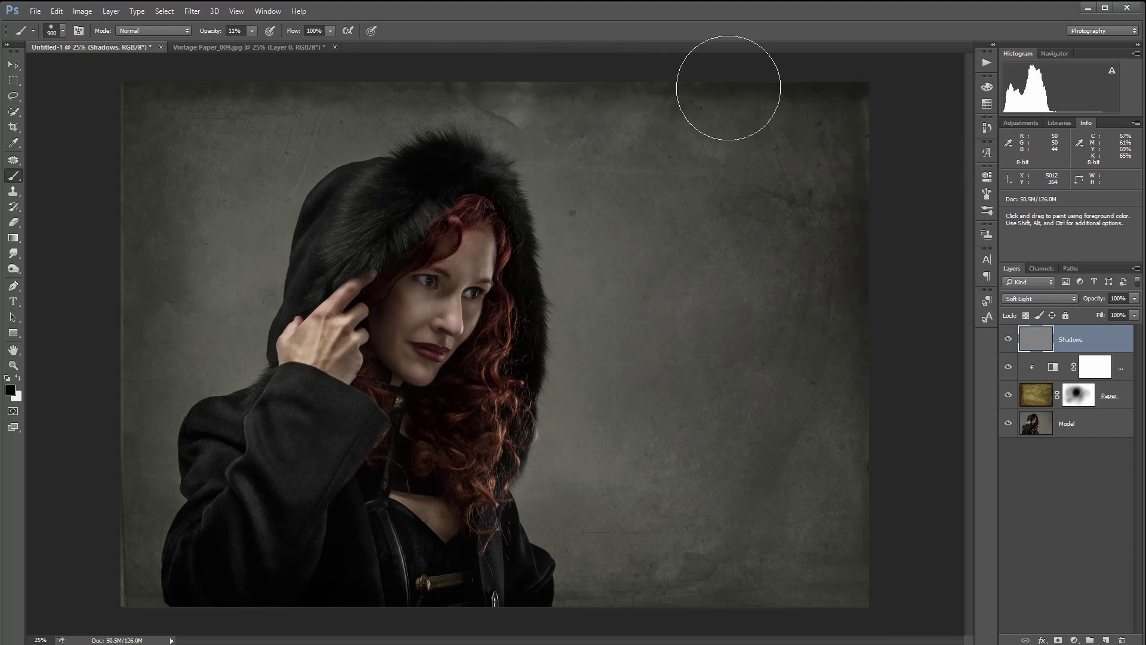
mouse_move(167, 125)
left_mouse_down()
mouse_move(182, 104)
mouse_move(166, 376)
mouse_move(122, 491)
mouse_move(277, 636)
mouse_move(218, 569)
mouse_move(683, 615)
mouse_move(822, 562)
mouse_move(702, 556)
mouse_move(405, 588)
mouse_move(804, 392)
mouse_move(814, 440)
mouse_move(521, 237)
mouse_move(541, 286)
mouse_move(523, 181)
mouse_move(607, 351)
mouse_move(560, 222)
mouse_move(589, 196)
mouse_move(639, 336)
mouse_move(457, 212)
mouse_move(468, 163)
mouse_move(396, 200)
mouse_move(296, 209)
mouse_move(387, 379)
mouse_move(527, 260)
mouse_move(500, 439)
mouse_move(617, 214)
mouse_move(528, 489)
mouse_move(538, 269)
mouse_move(375, 247)
mouse_move(430, 393)
mouse_move(613, 366)
left_mouse_up()
key("x")
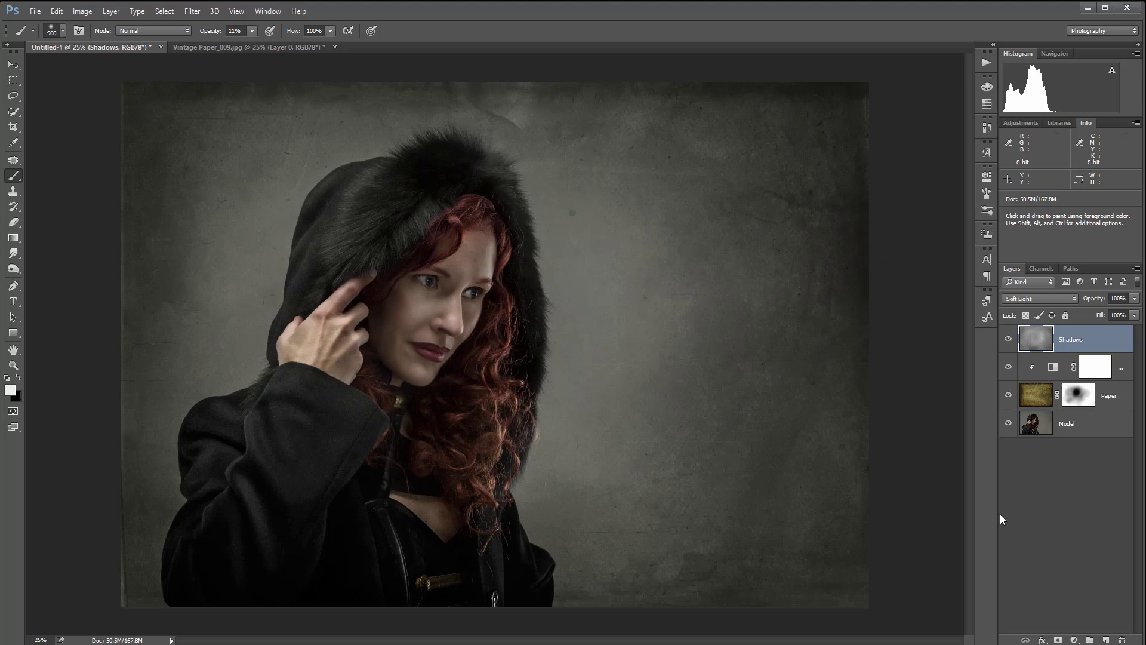
Add a Curves adjustment layer set to Color blend mode.
left_click(1074, 640)
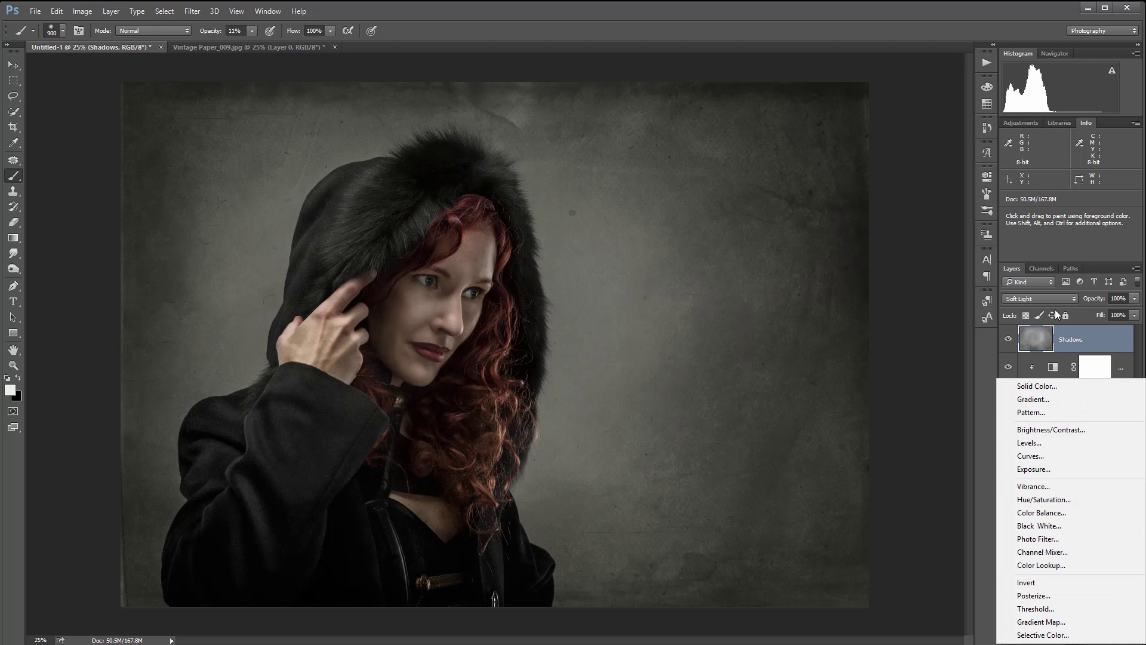
left_click(1051, 455)
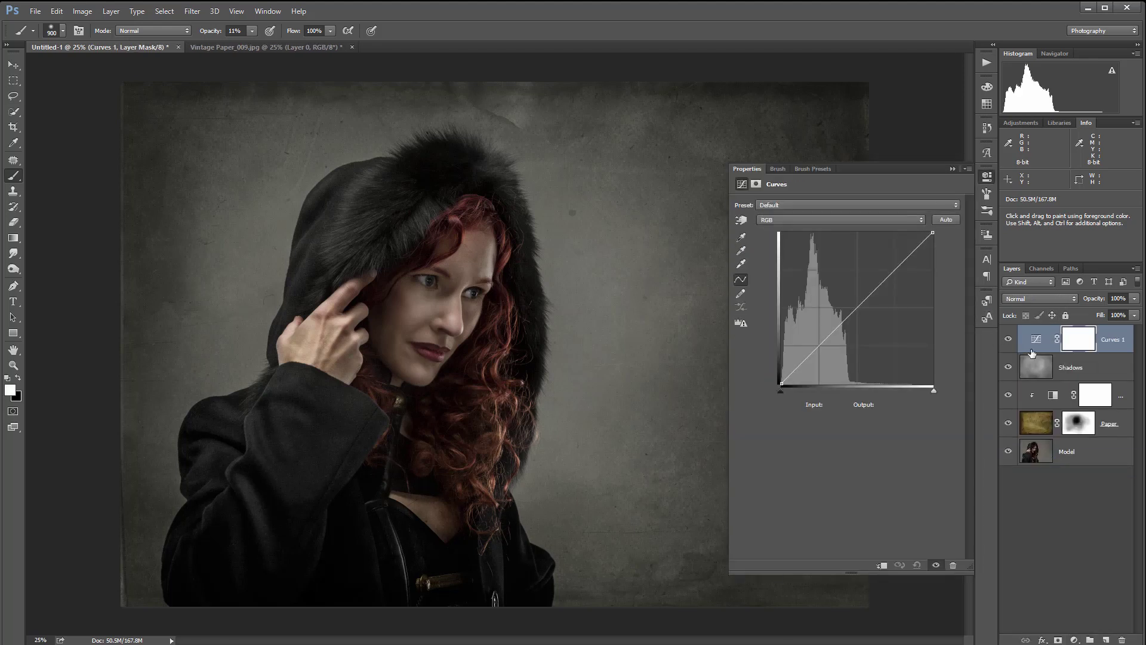
left_click(1042, 299)
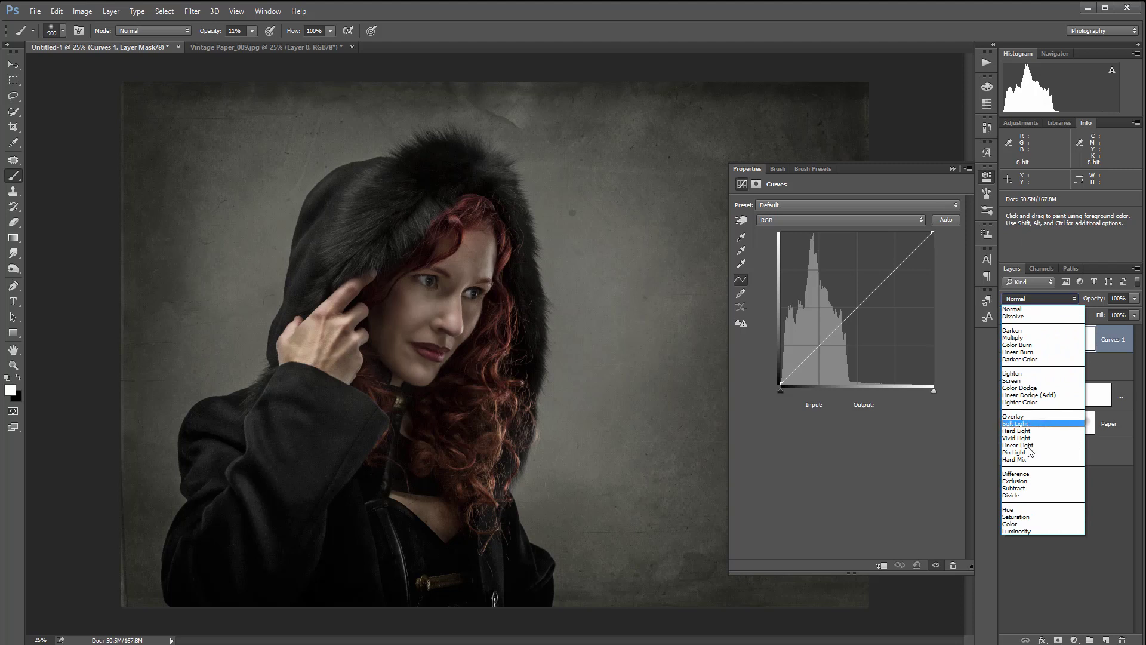
left_click(1034, 523)
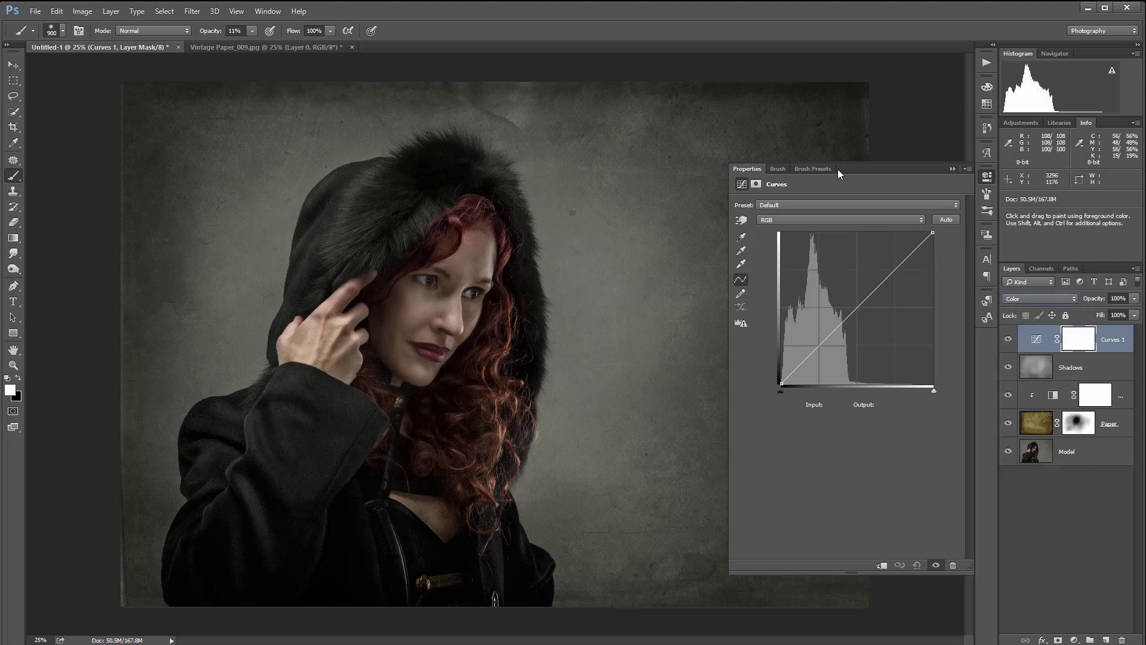
left_click(15, 67)
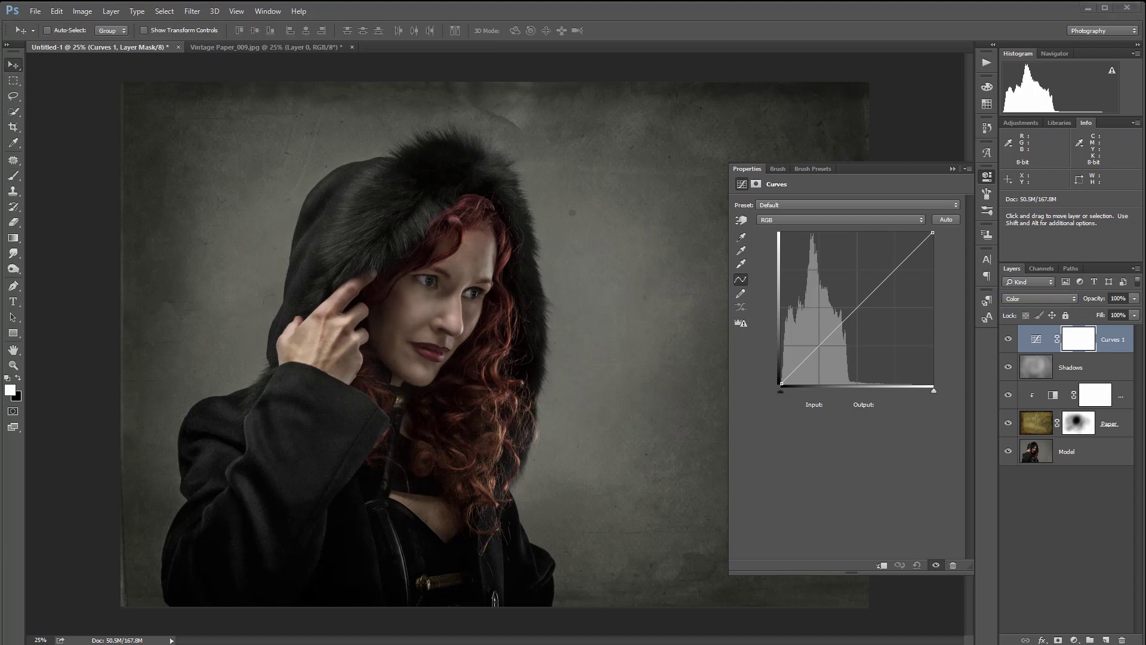
On the Blue channel curve, raise the black point and pull the midtones slightly down.
left_click(796, 218)
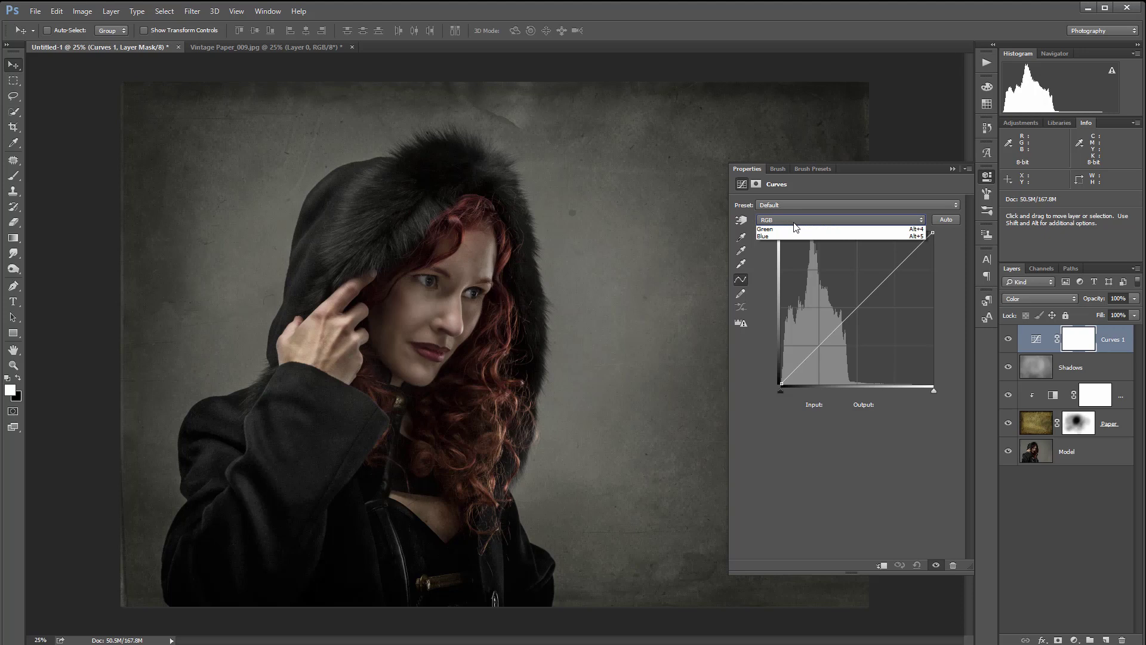
left_click(789, 251)
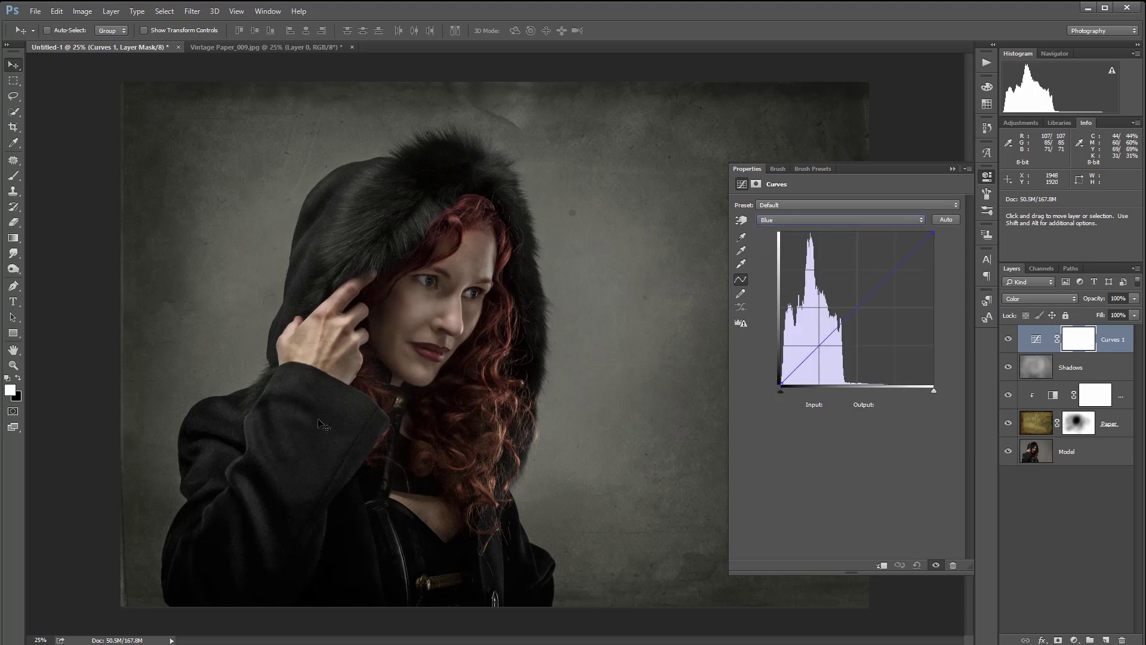
left_click(781, 381)
left_click_drag(781, 381, 772, 374)
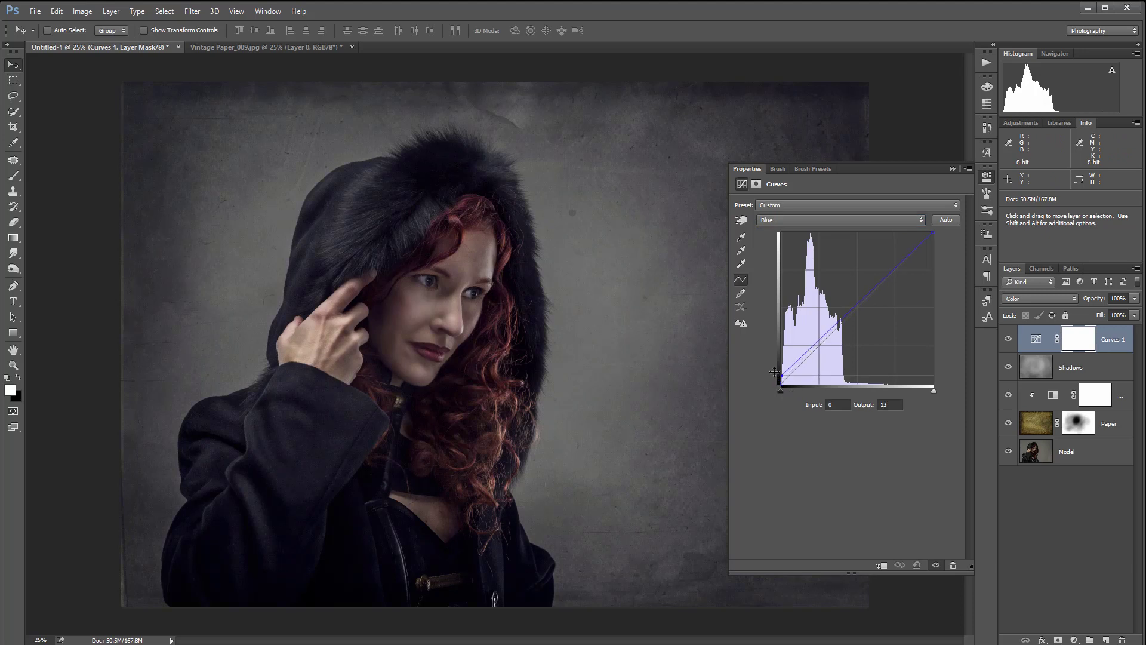
left_click(860, 305)
left_click_drag(860, 306, 862, 307)
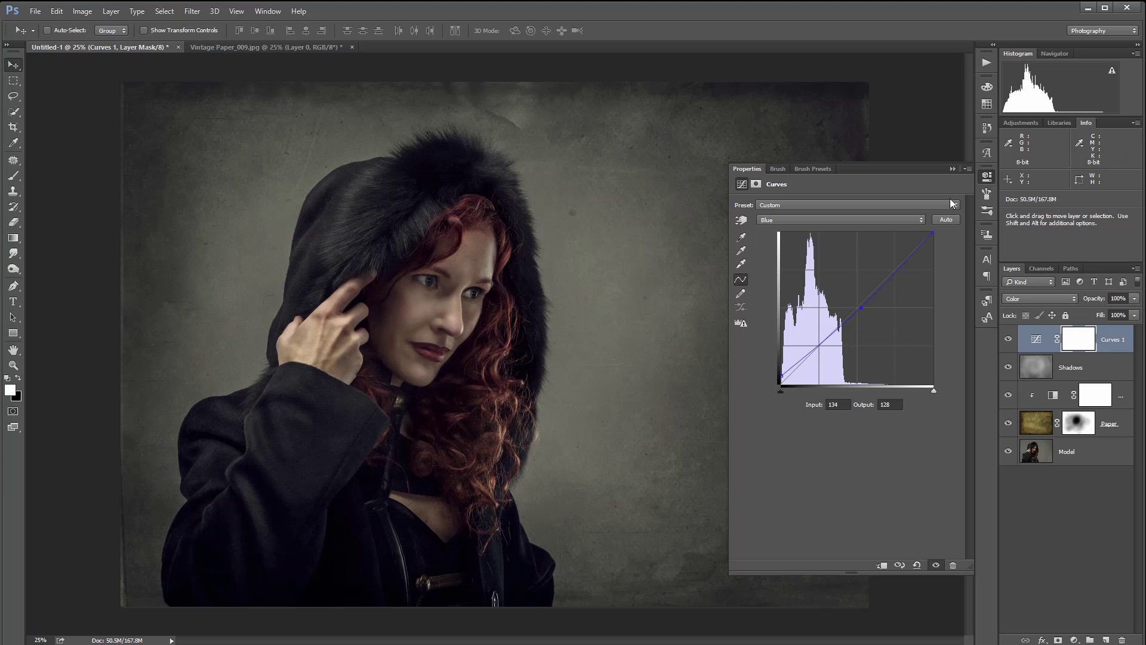
Reshape the Red channel curve, moving its black point inward and adding anchors toward teal.
left_click(828, 220)
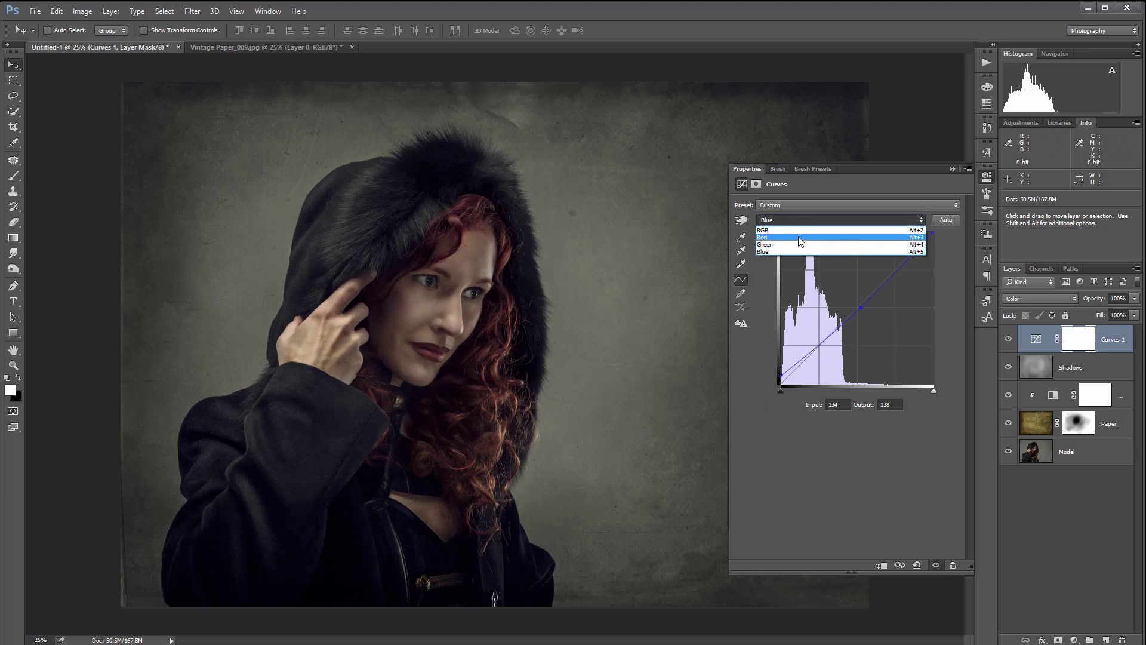
left_click(818, 236)
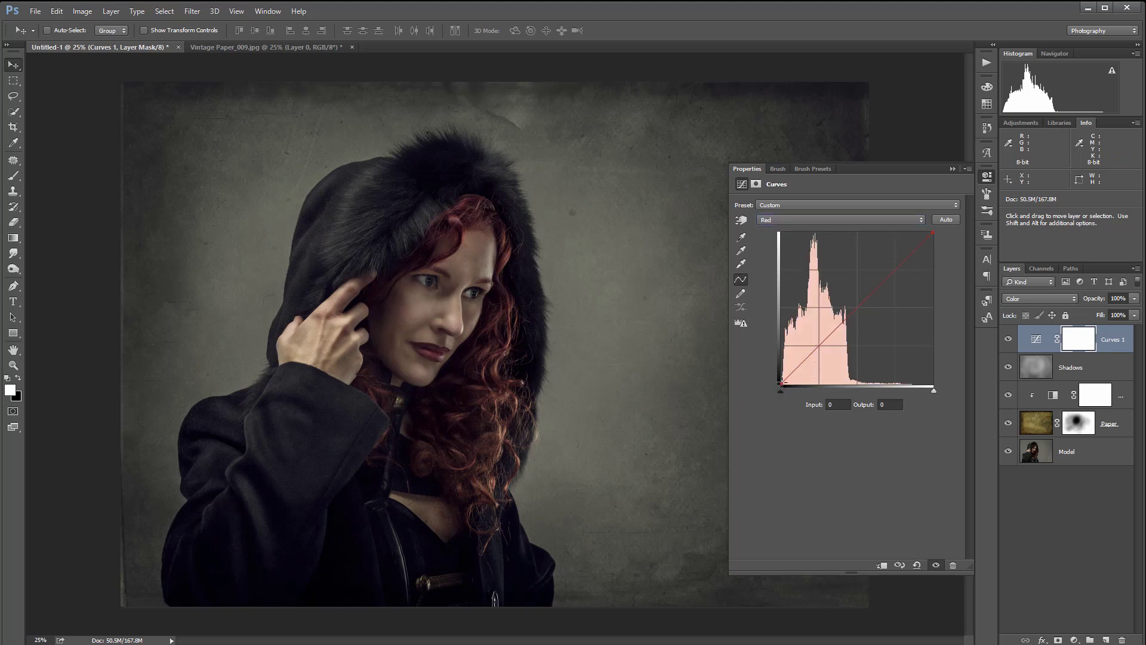
left_click_drag(781, 391, 794, 394)
left_click_drag(816, 356, 812, 353)
left_click(872, 295)
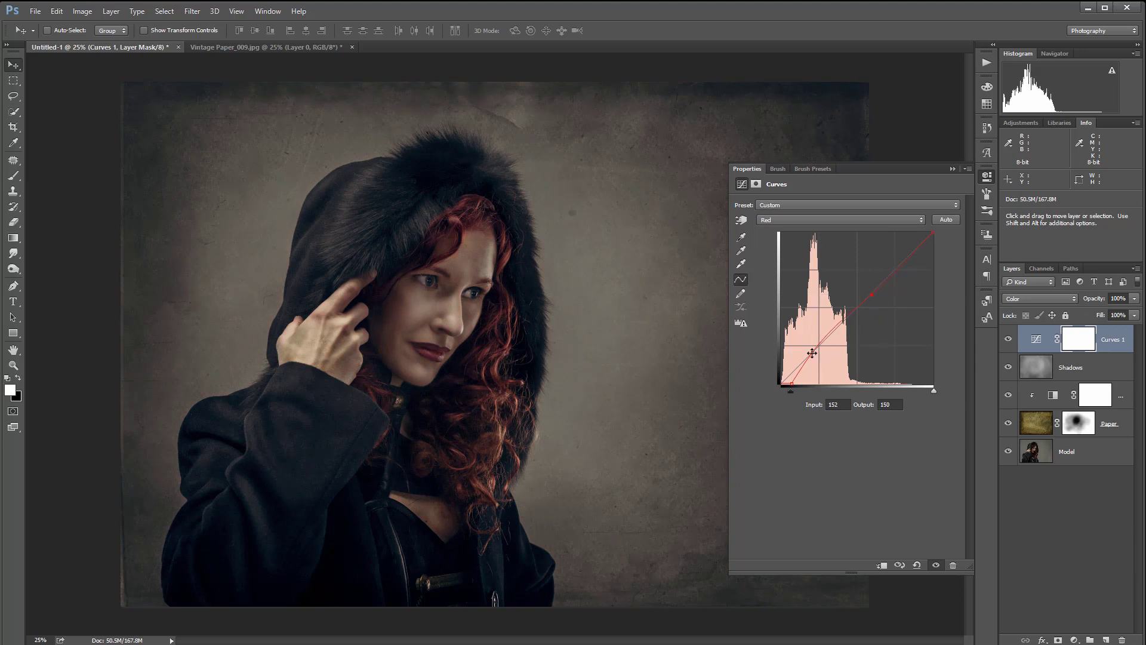
left_click_drag(812, 353, 816, 354)
left_click_drag(791, 382, 788, 387)
Refine the Blue curve, lifting its black point further and setting the midpoint 136→126.
left_click(779, 222)
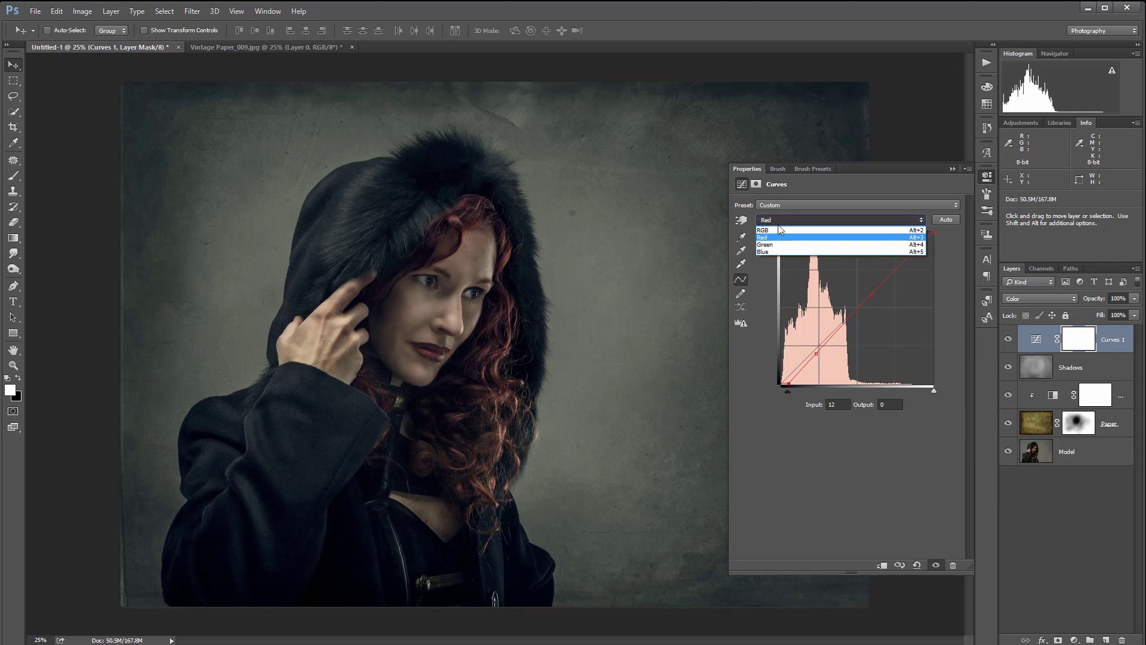
left_click(769, 252)
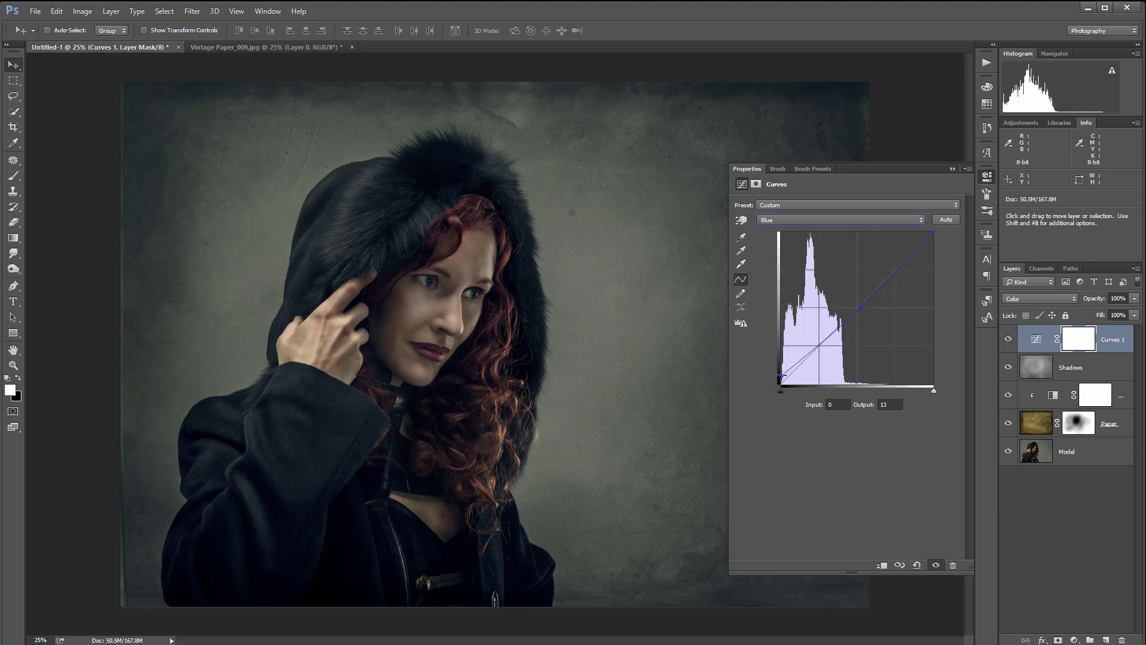
mouse_move(781, 377)
left_mouse_down()
mouse_move(774, 360)
mouse_move(765, 372)
left_mouse_up()
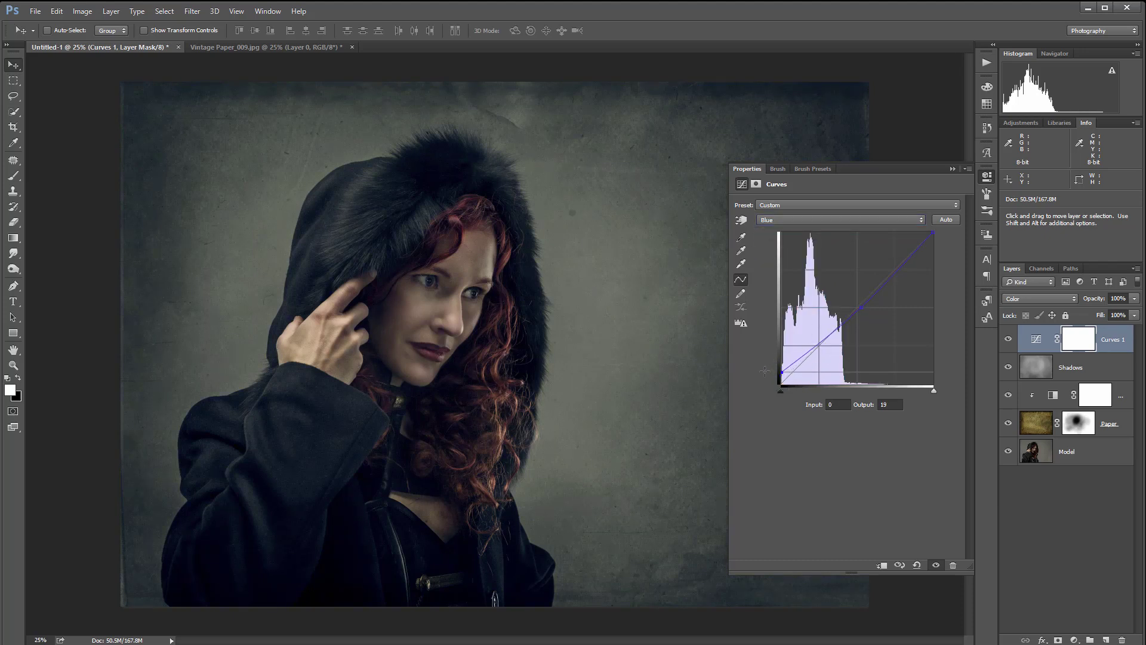
left_click_drag(863, 305, 864, 307)
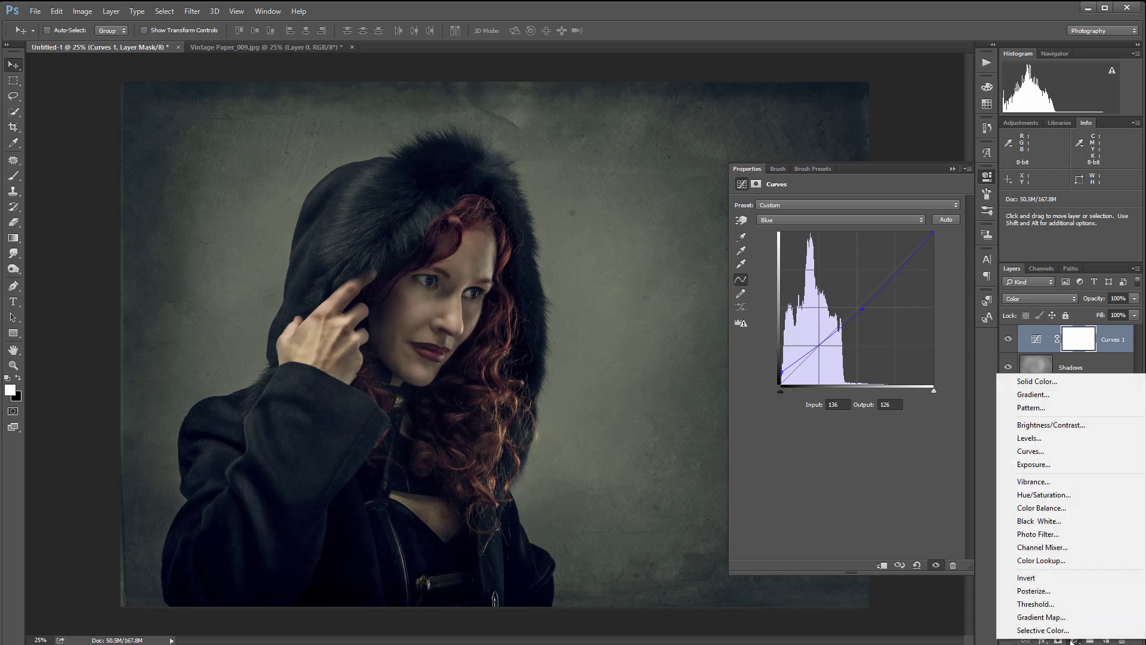
Add a second Curves adjustment layer set to Luminosity blend mode.
left_click(1074, 640)
left_click(1090, 447)
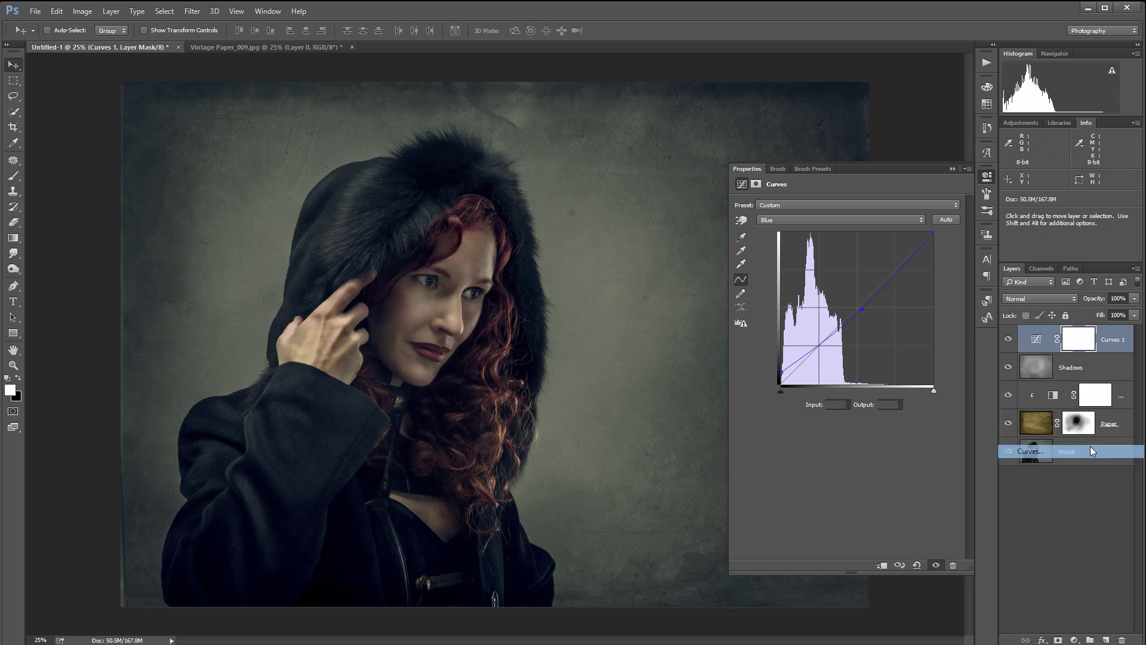
left_click(1065, 294)
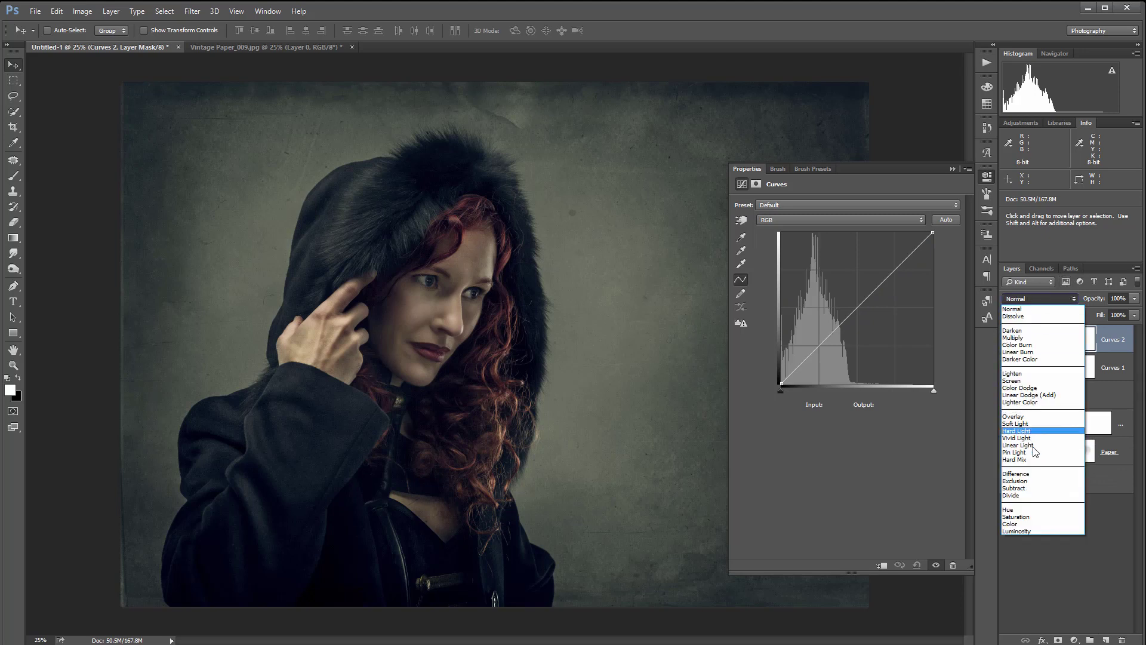
left_click(1030, 527)
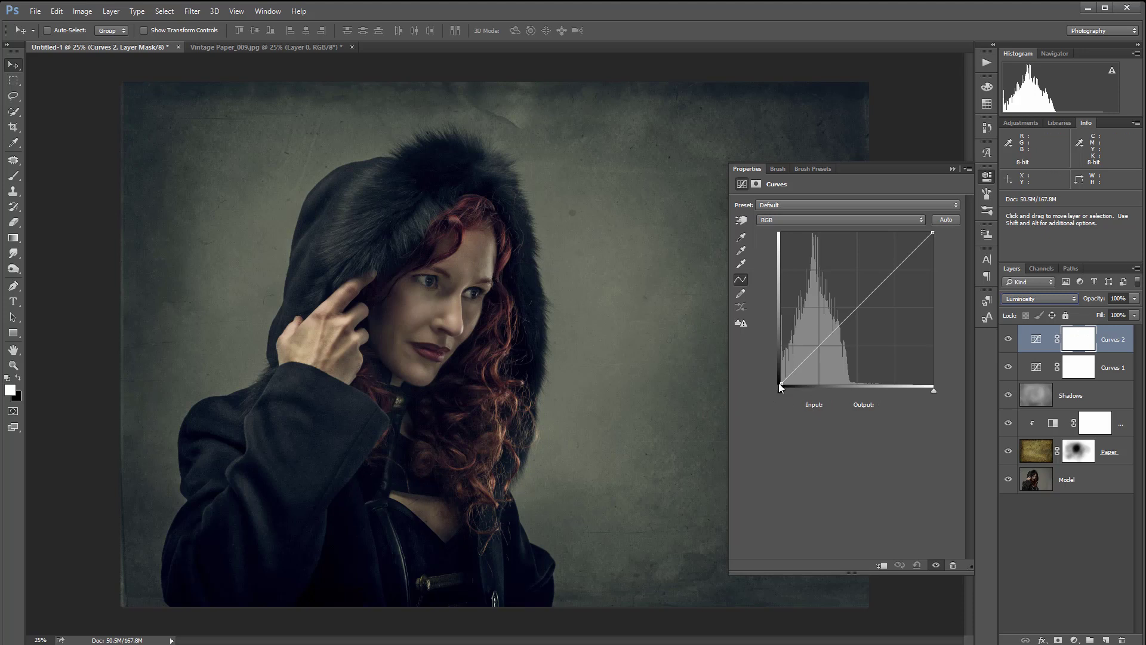
Raise the RGB curve's black output to 14 and lower the white output to 250.
left_click_drag(780, 382, 773, 373)
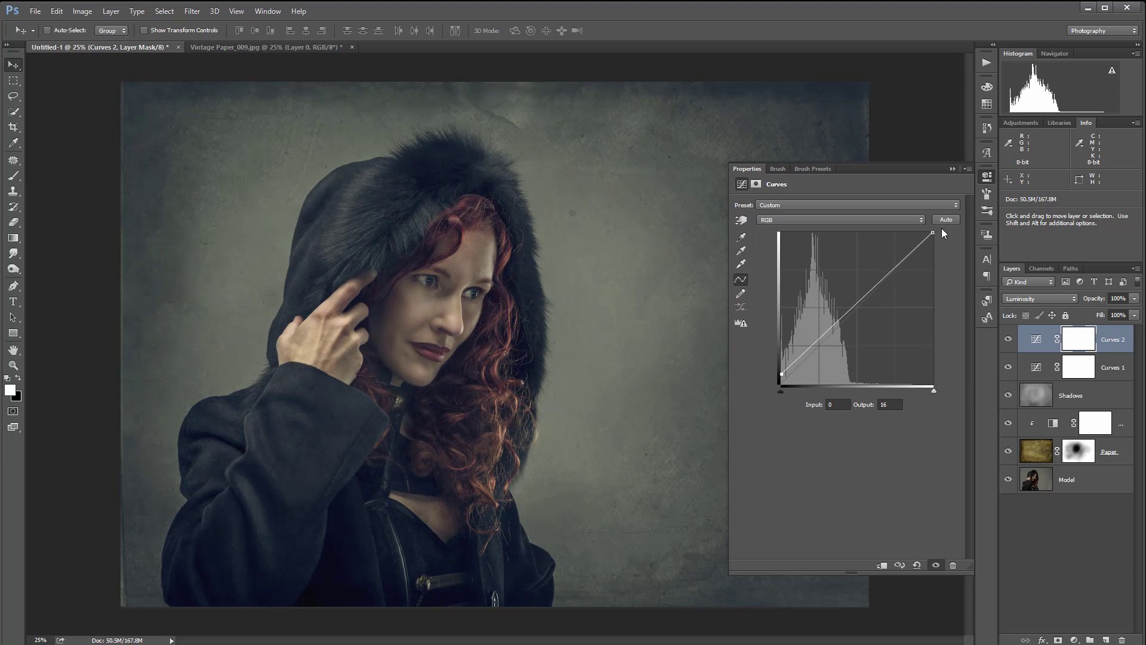
left_click_drag(933, 233, 932, 236)
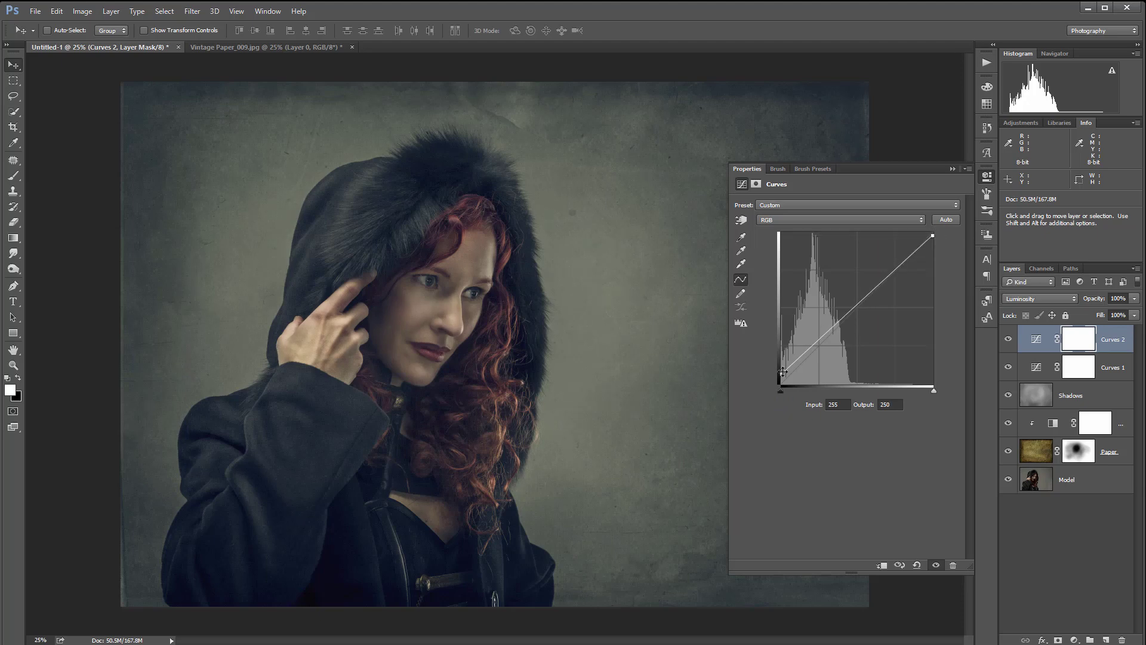
mouse_move(783, 371)
left_mouse_down()
mouse_move(782, 337)
mouse_move(776, 374)
mouse_move(764, 372)
left_mouse_up()
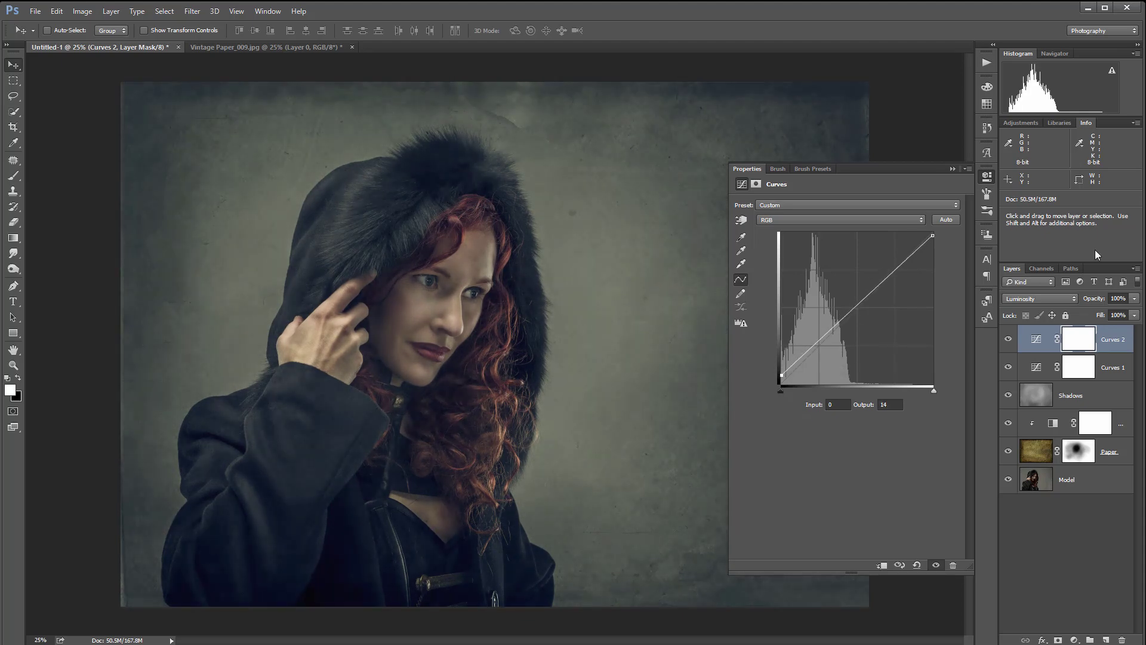
left_click(988, 177)
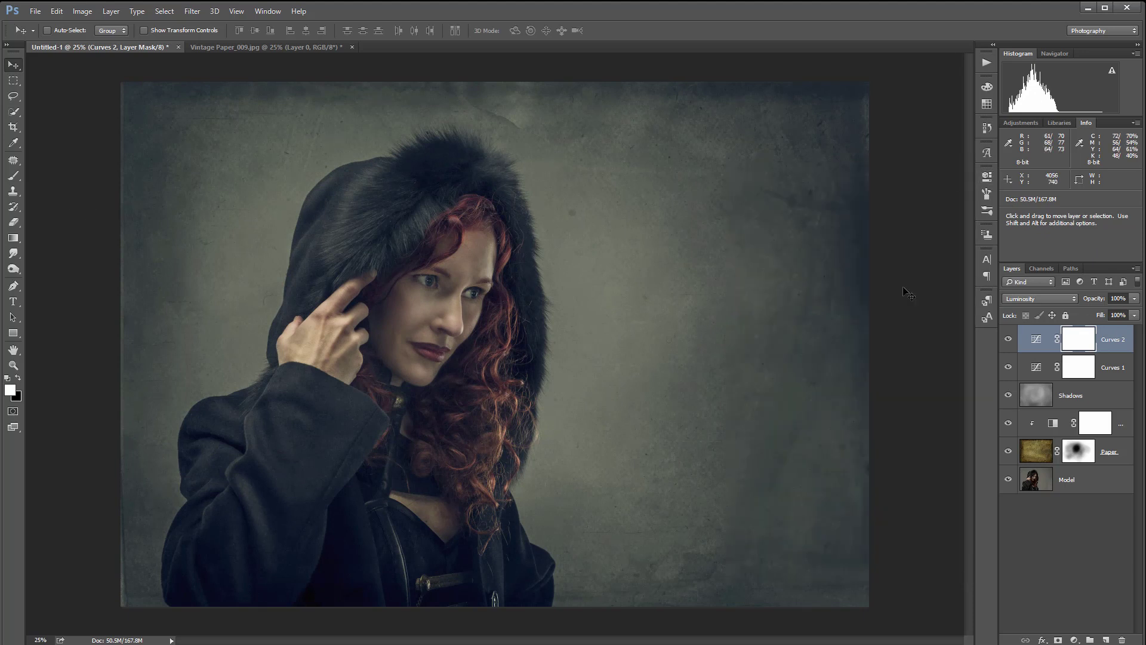
left_click(1007, 480, "alt")
left_click(1008, 482, "alt")
left_click(1008, 480, "alt")
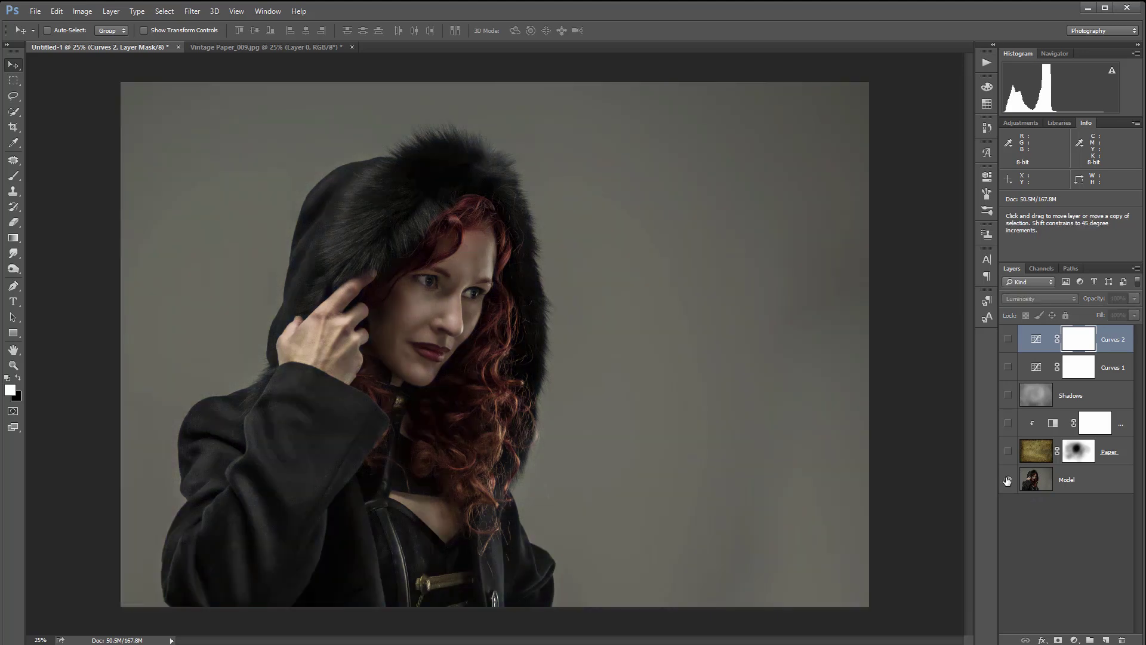
left_click(1008, 480, "alt")
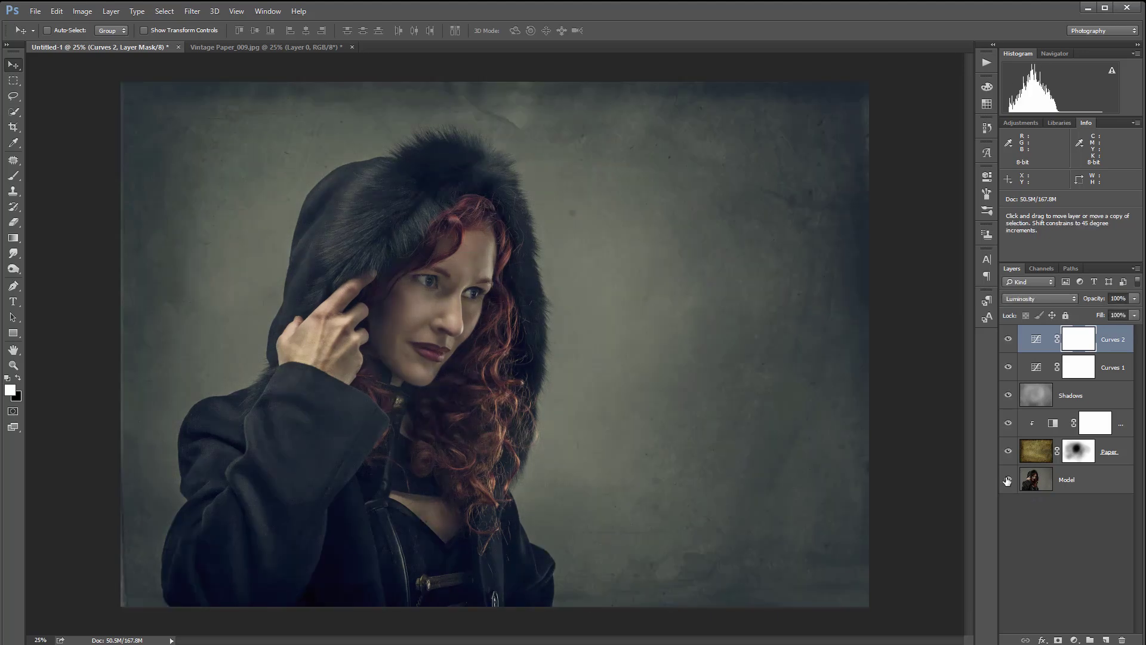